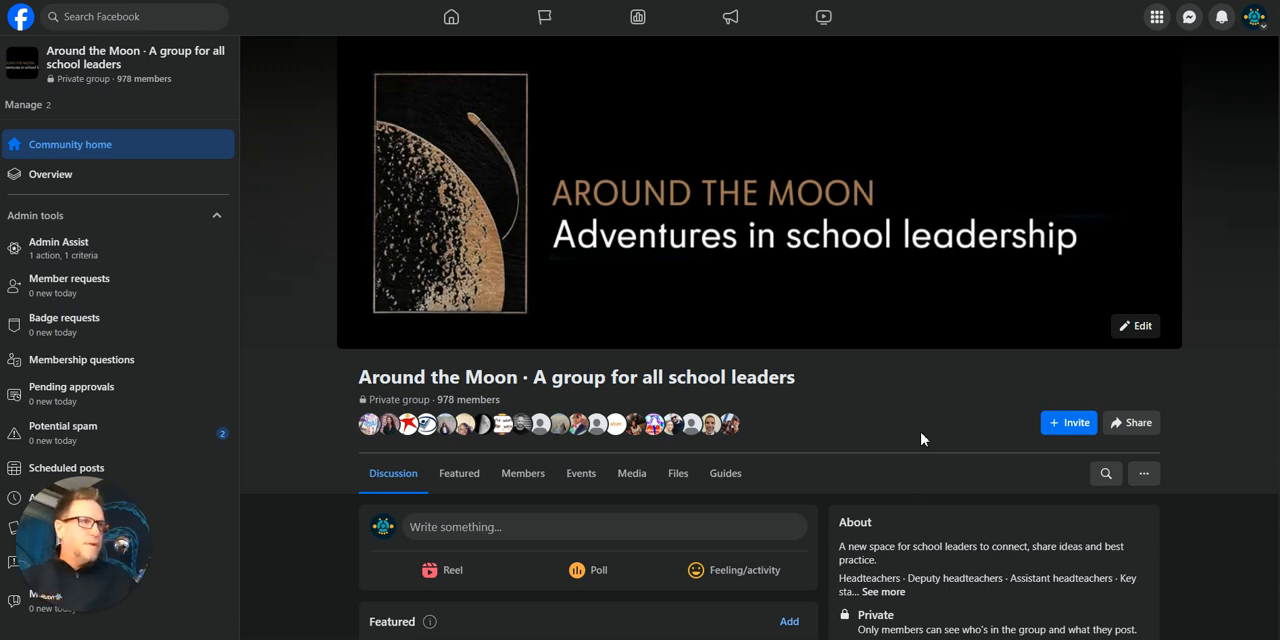
# Step: Look over the Facebook group's featured posts and recently uploaded files
pyautogui.scroll(-6, 857, 420)
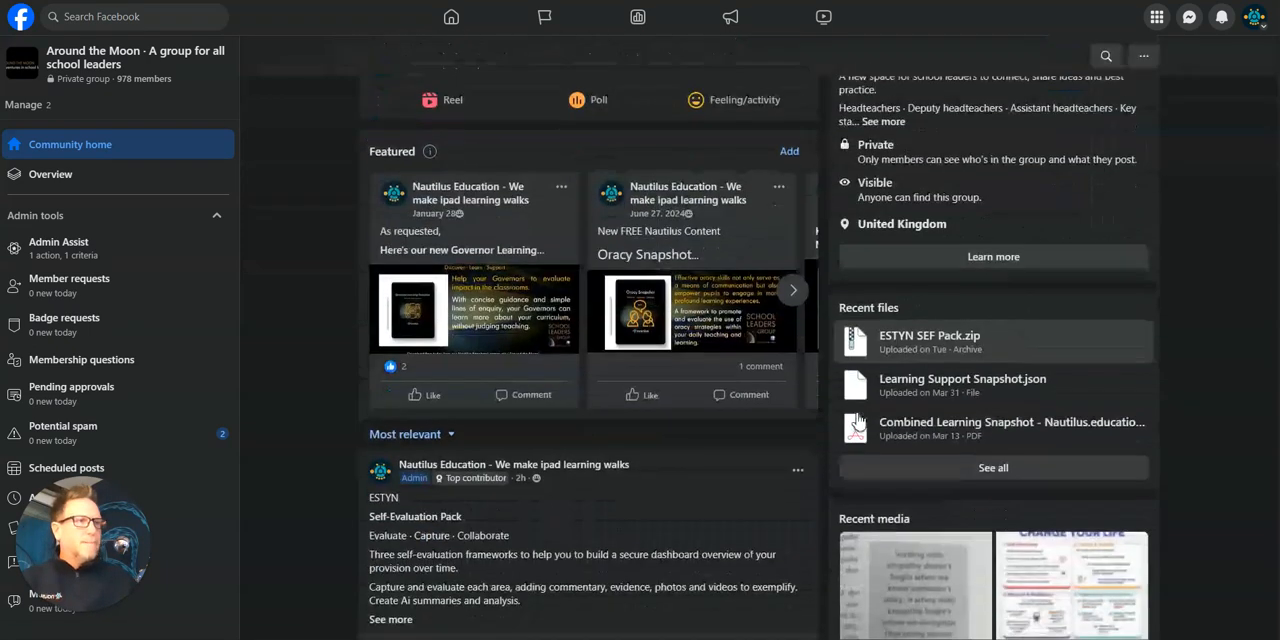
pyautogui.scroll(-1, 857, 420)
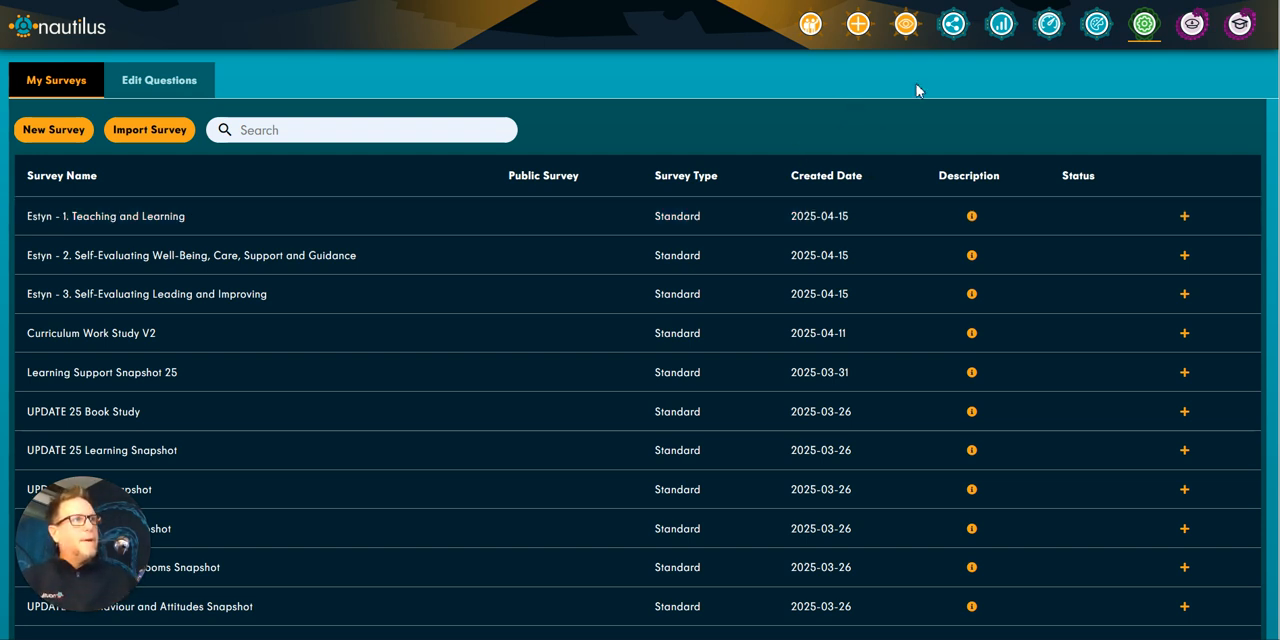
# Step: Start a new Click and Go observation in Nautilus using the "Estyn - 1. Teaching and Learning" survey
pyautogui.click(905, 24)
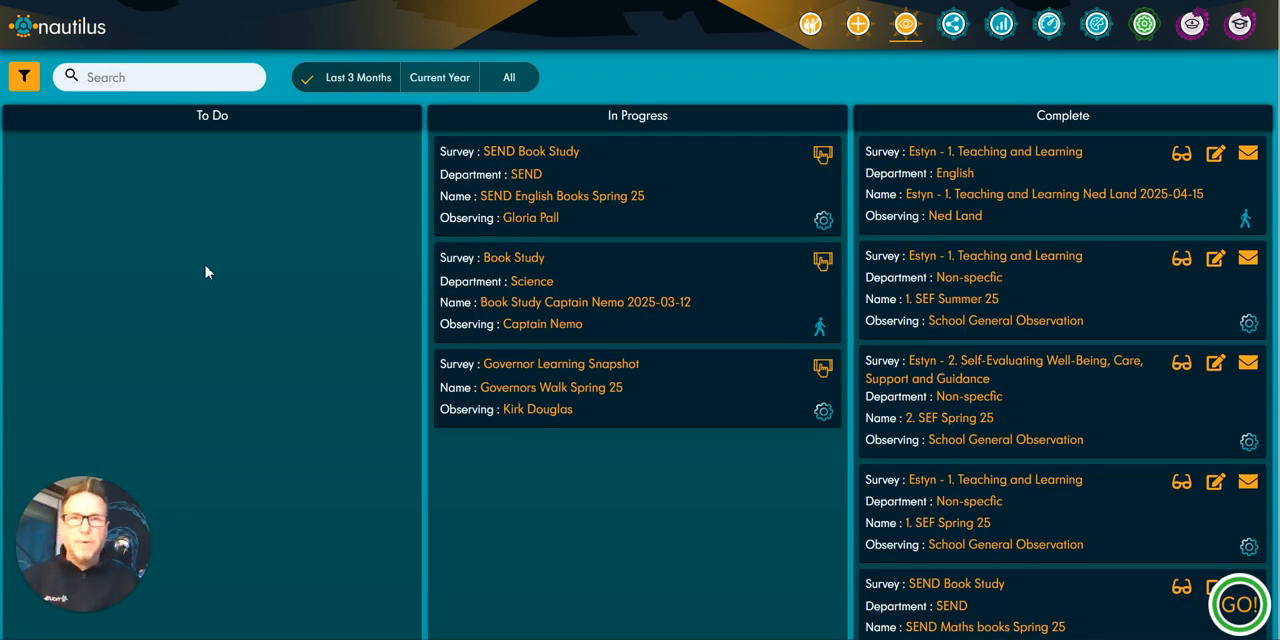
pyautogui.click(1245, 615)
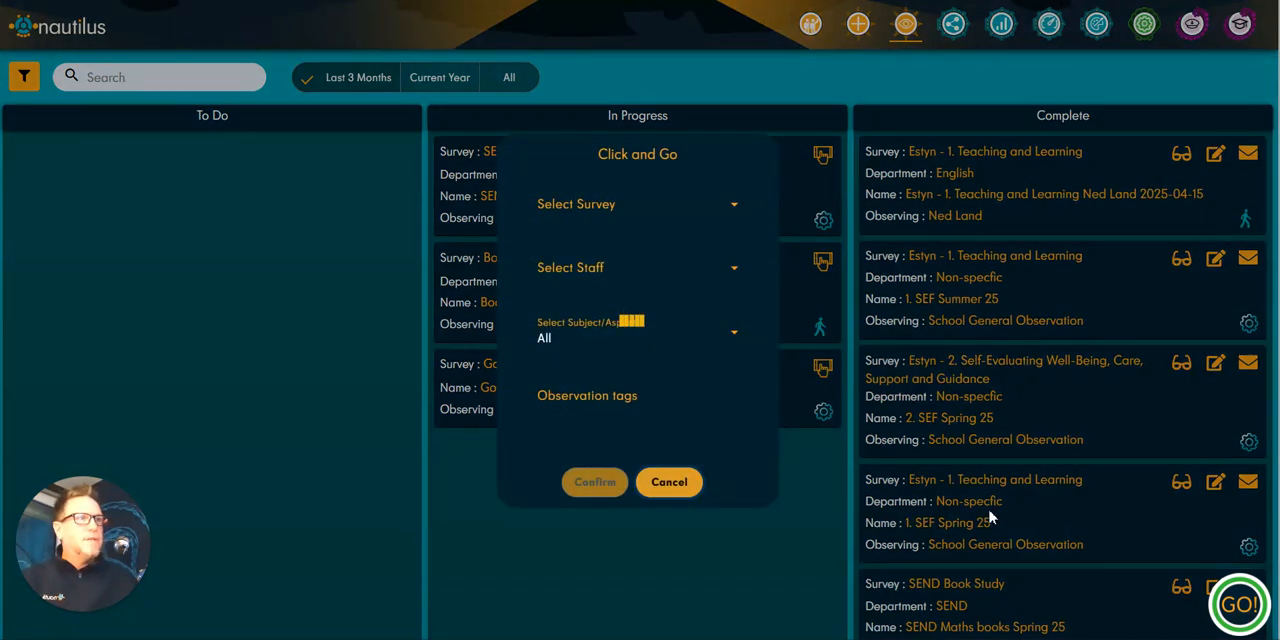
pyautogui.click(586, 205)
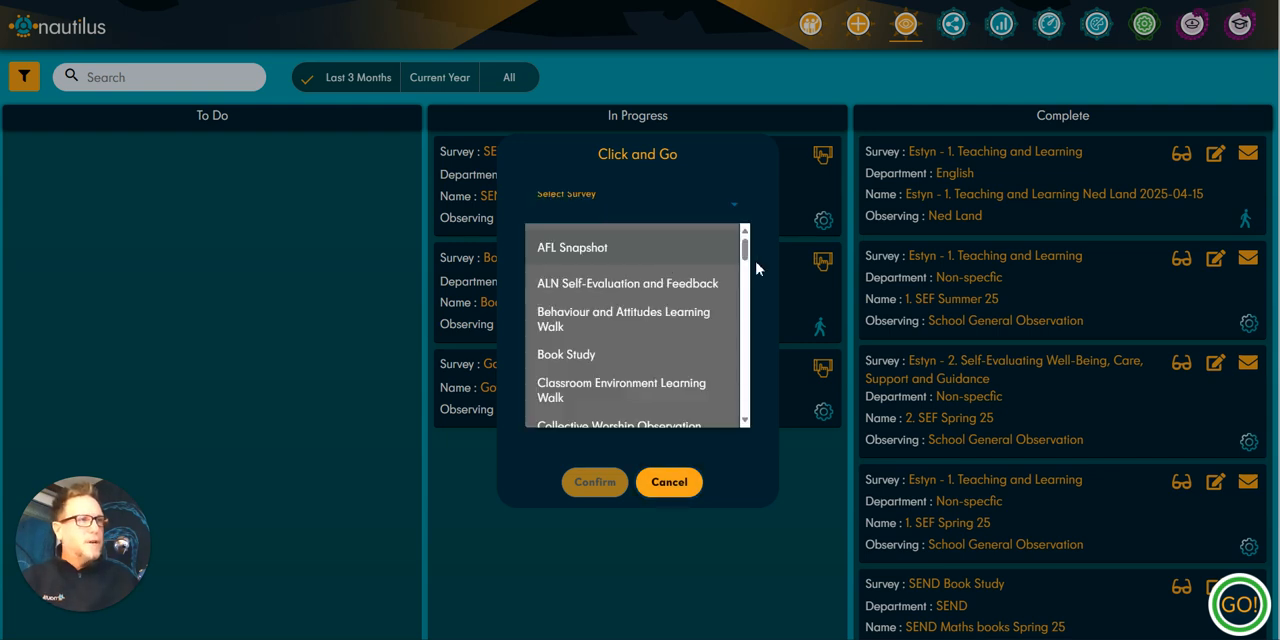
pyautogui.scroll(-5, 745, 260)
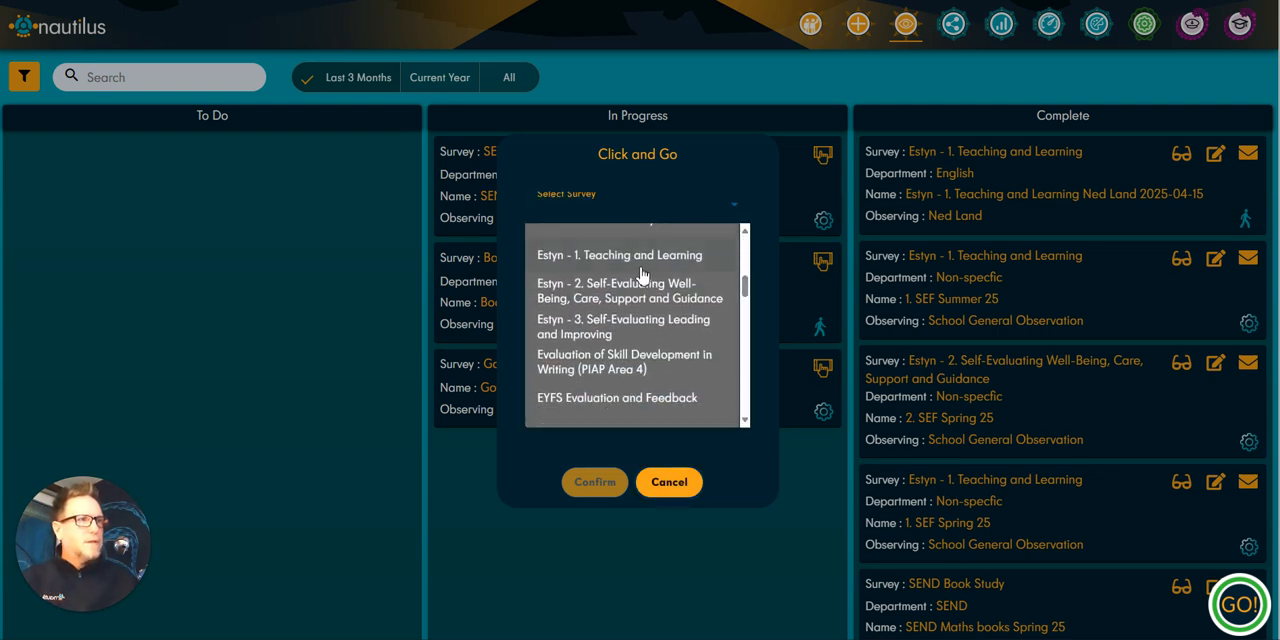
pyautogui.click(638, 258)
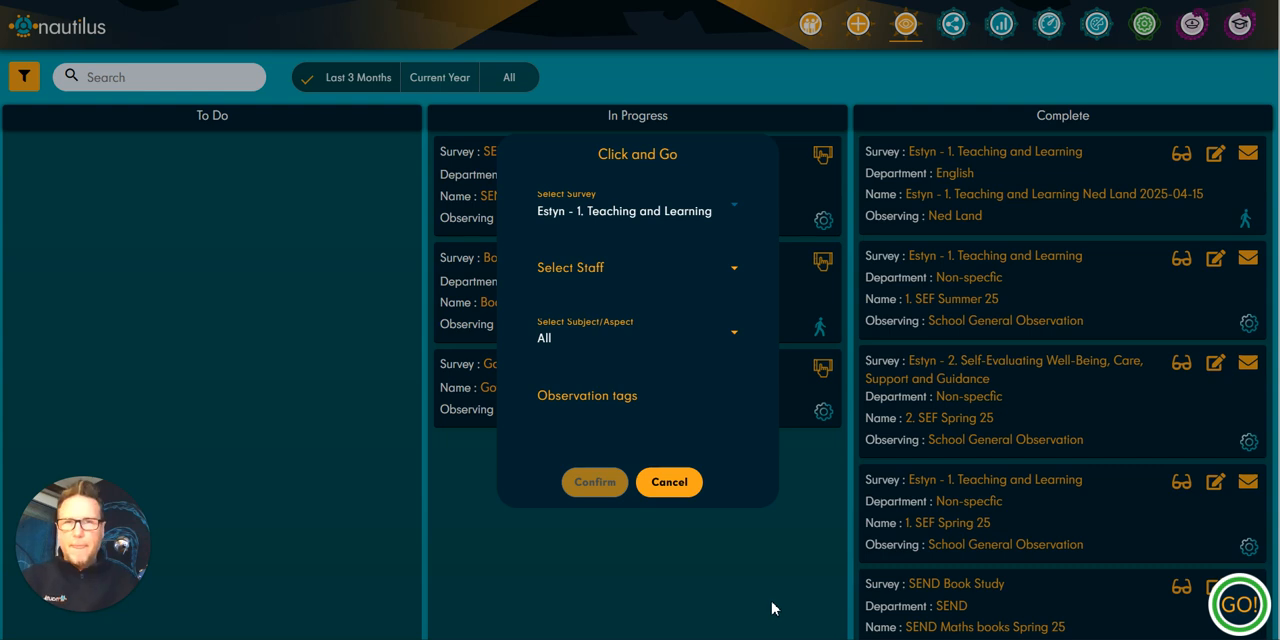
# Step: Choose the fourth person in the staff list as the observed staff member, and check the list for the School General Observation option
pyautogui.click(574, 270)
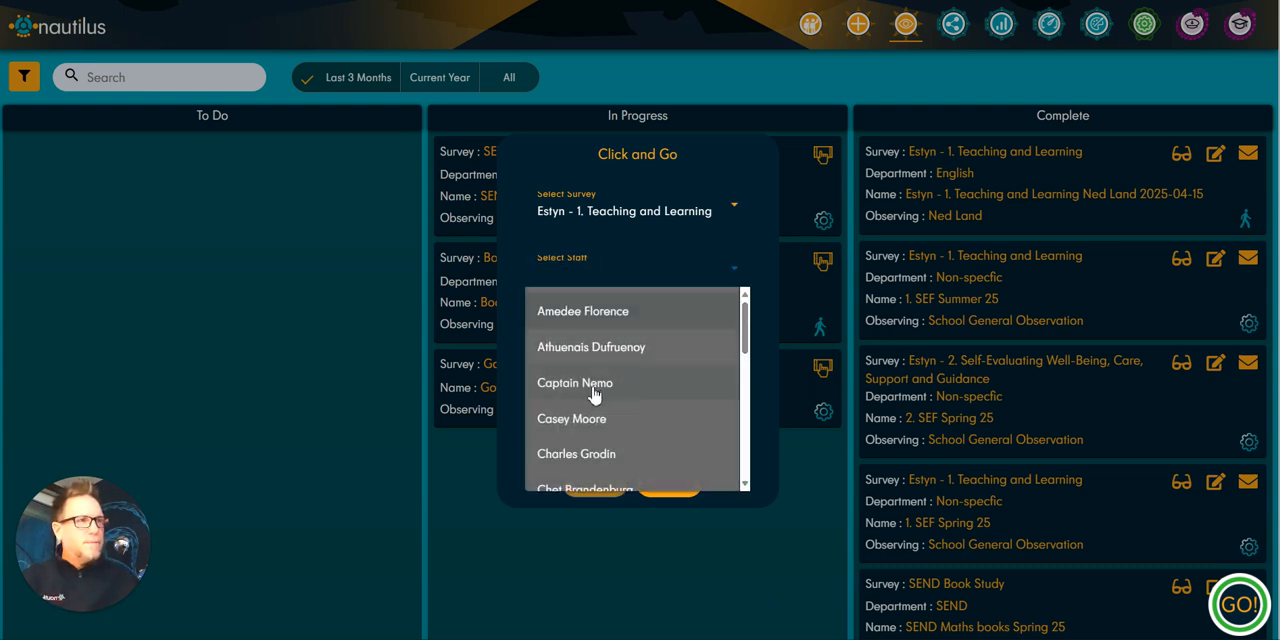
pyautogui.scroll(-1, 746, 327)
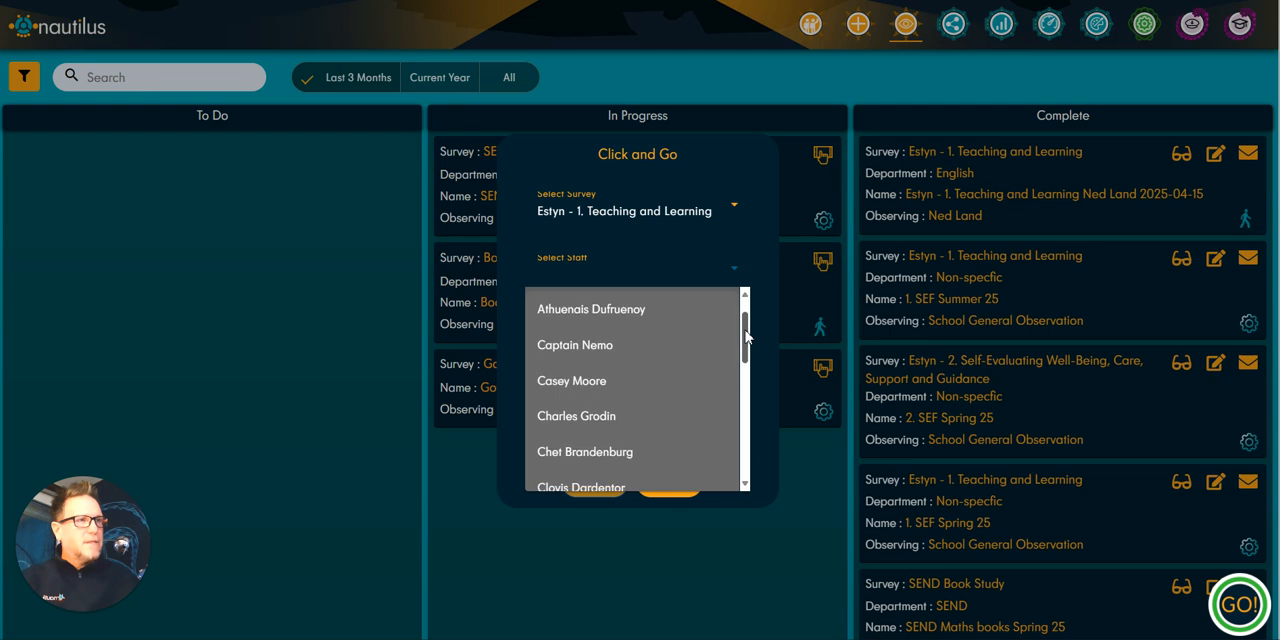
pyautogui.click(580, 383)
pyautogui.click(651, 286)
pyautogui.moveTo(749, 320); pyautogui.dragTo(749, 452)
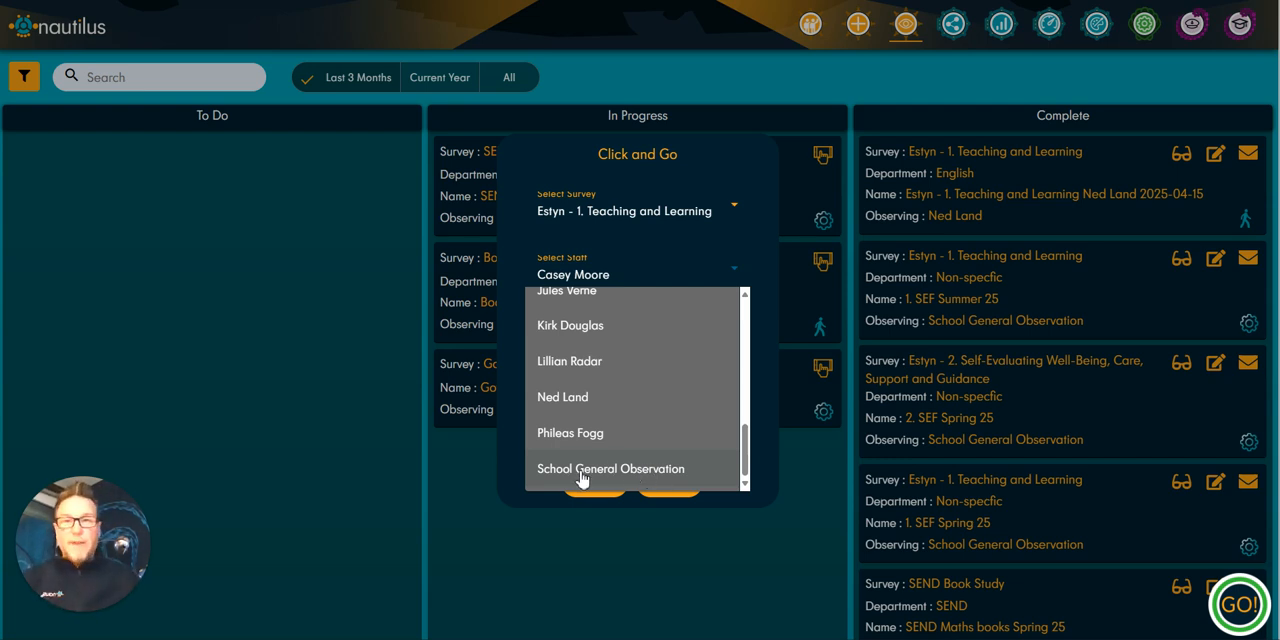
pyautogui.click(764, 432)
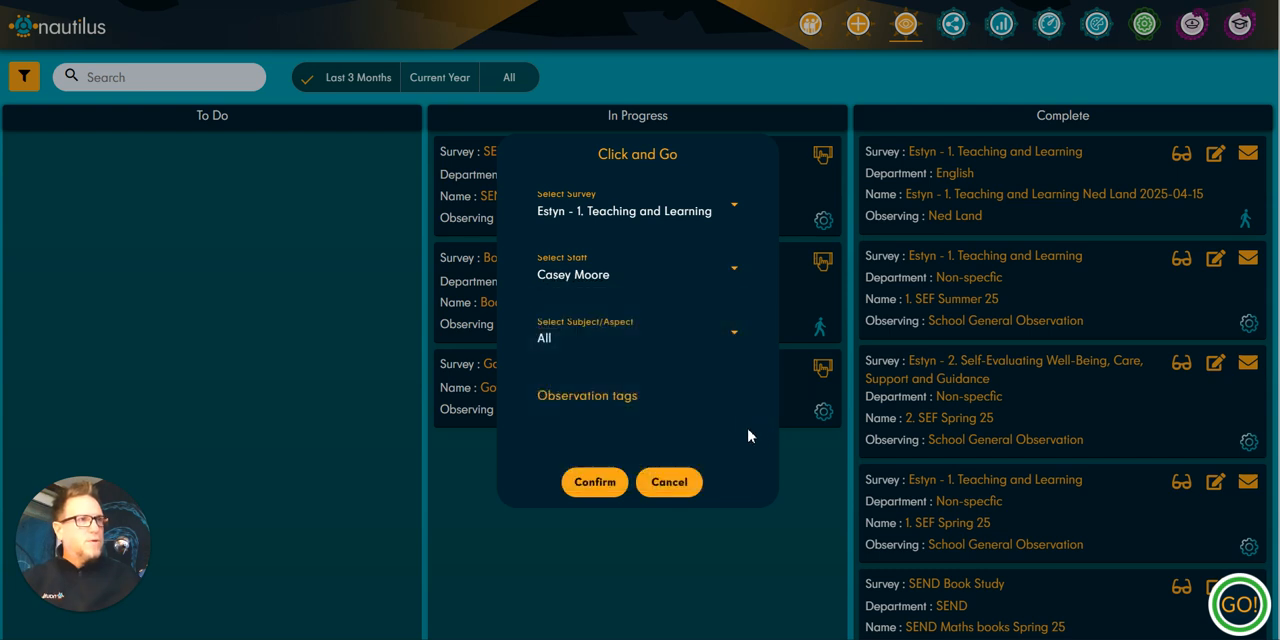
# Step: Set the observation's subject/aspect to Maths
pyautogui.click(591, 337)
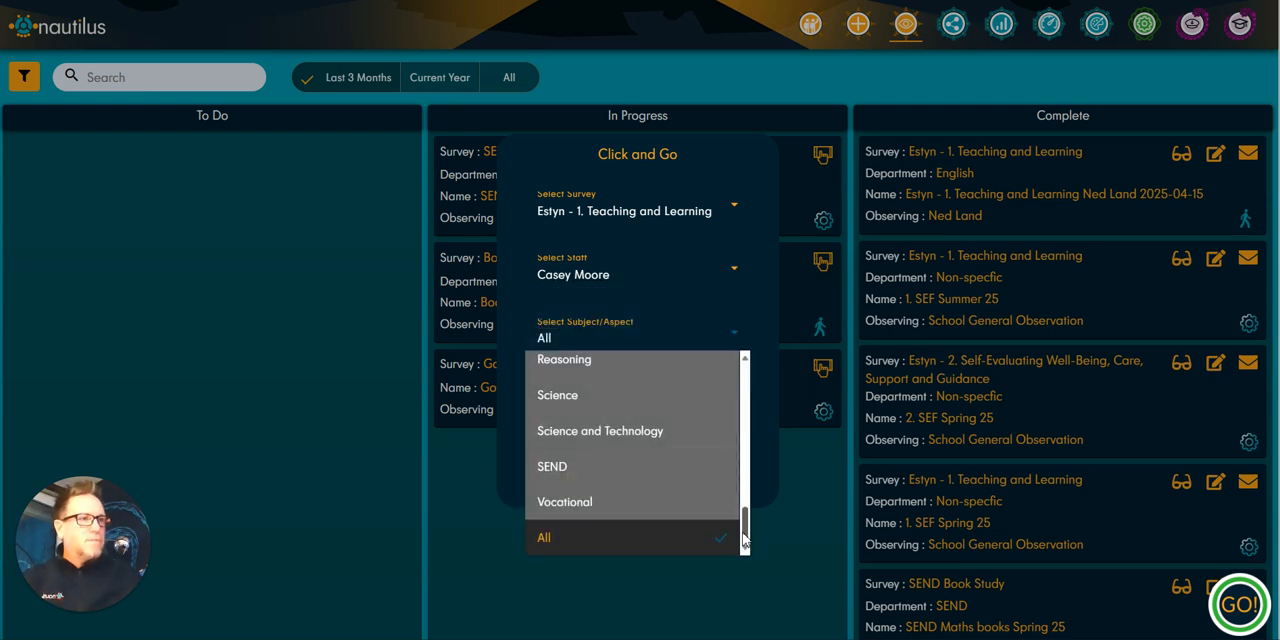
pyautogui.moveTo(744, 533); pyautogui.dragTo(744, 528)
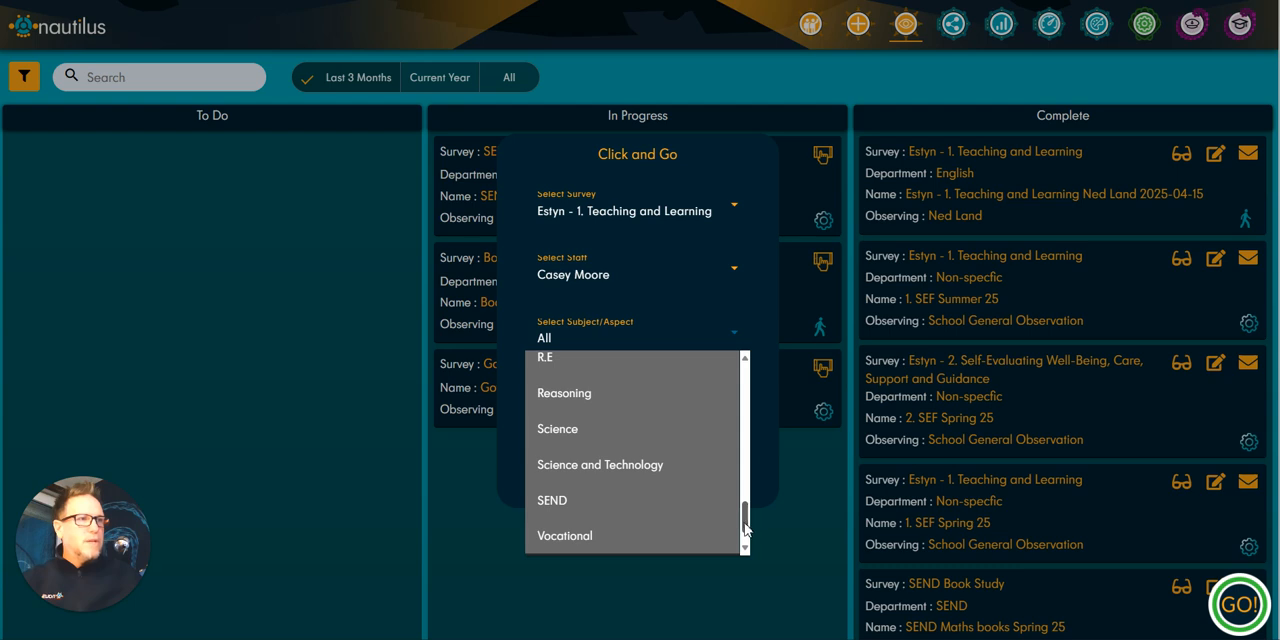
pyautogui.scroll(-1, 744, 528)
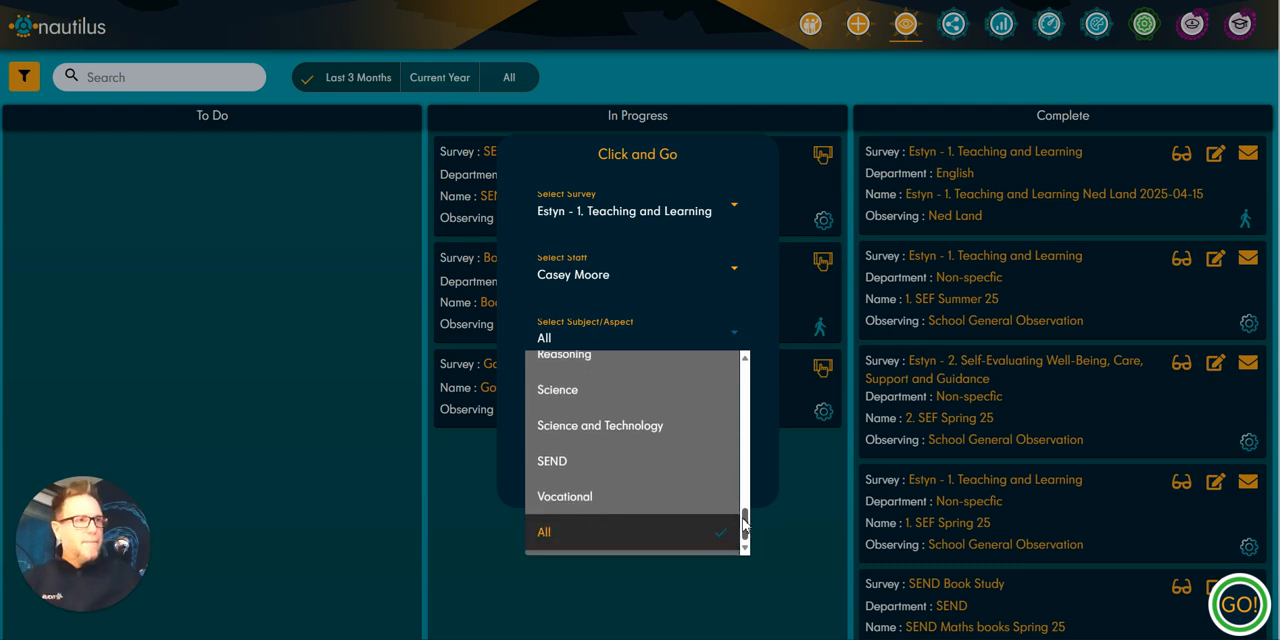
pyautogui.moveTo(744, 524); pyautogui.dragTo(751, 460)
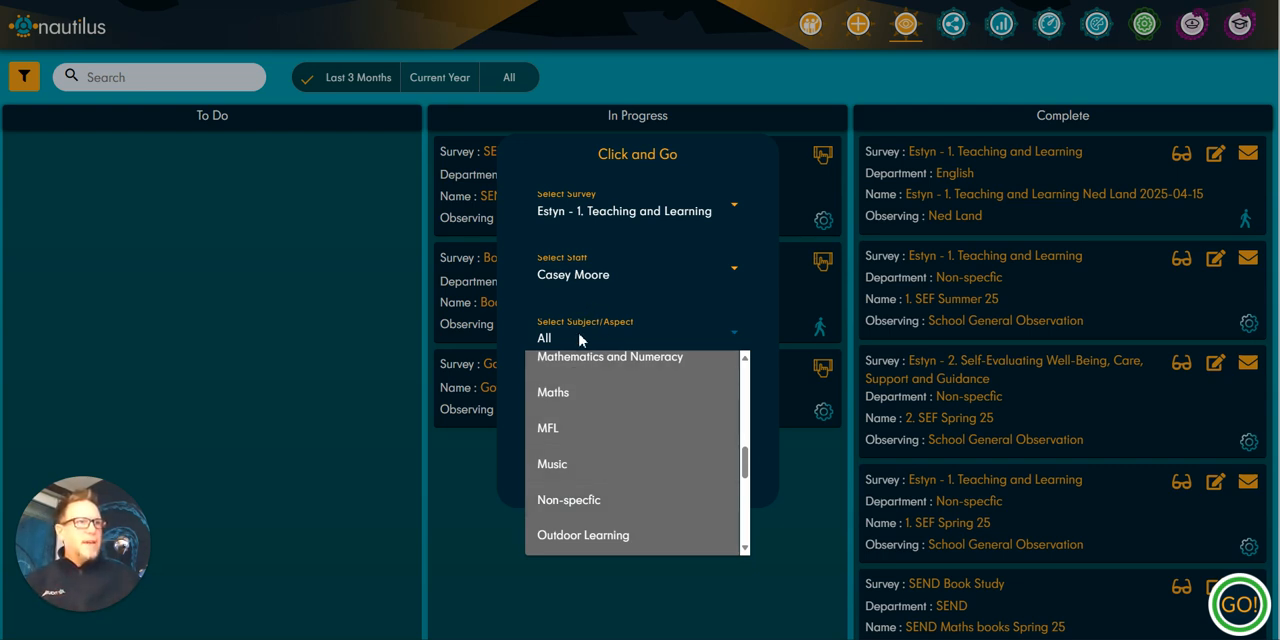
pyautogui.click(573, 400)
# Step: Add the observation tag SEF and confirm the setup to open the survey
pyautogui.click(625, 405)
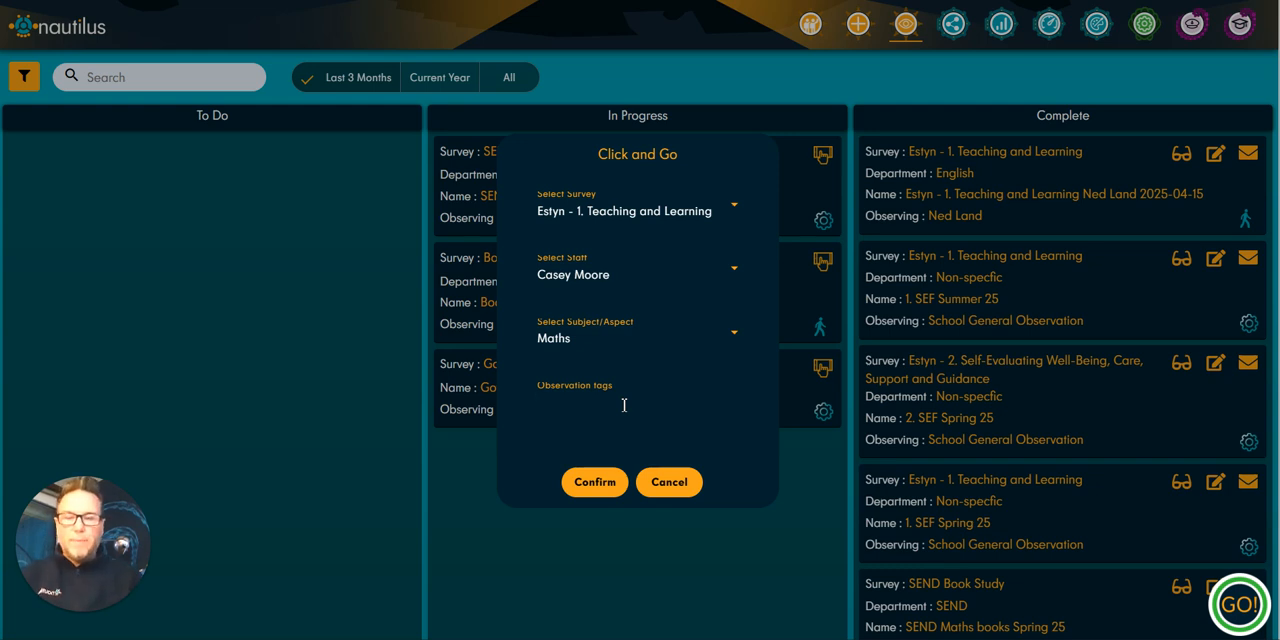
pyautogui.write('SEF')
pyautogui.press('Return')
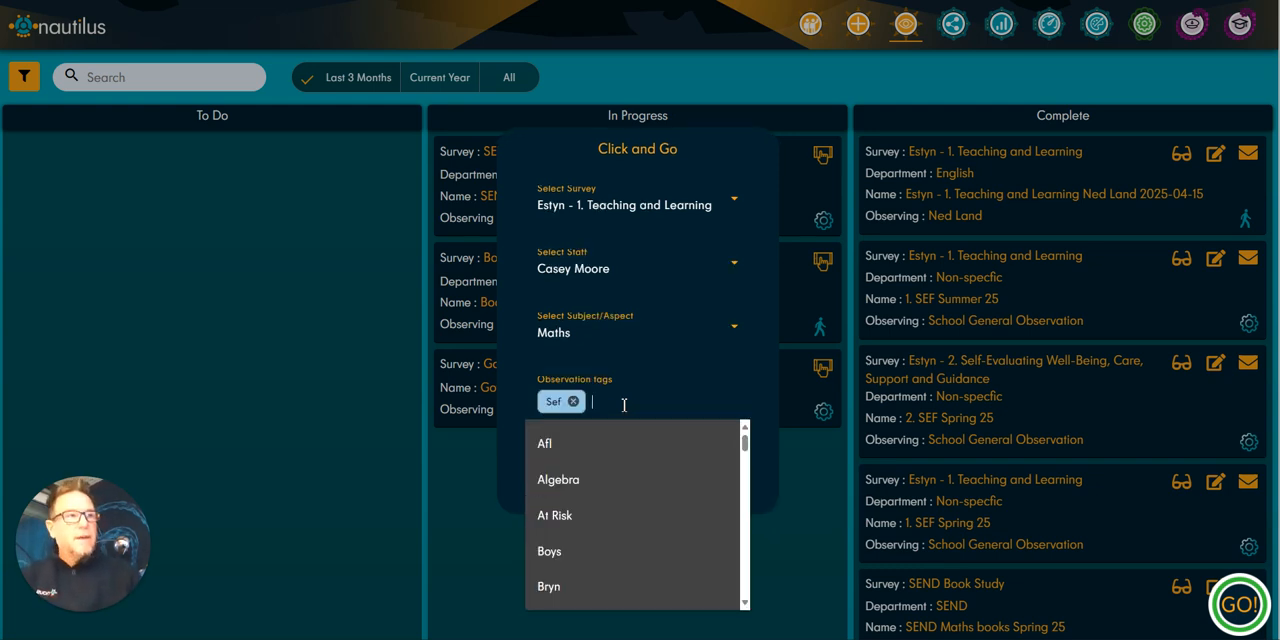
pyautogui.click(766, 383)
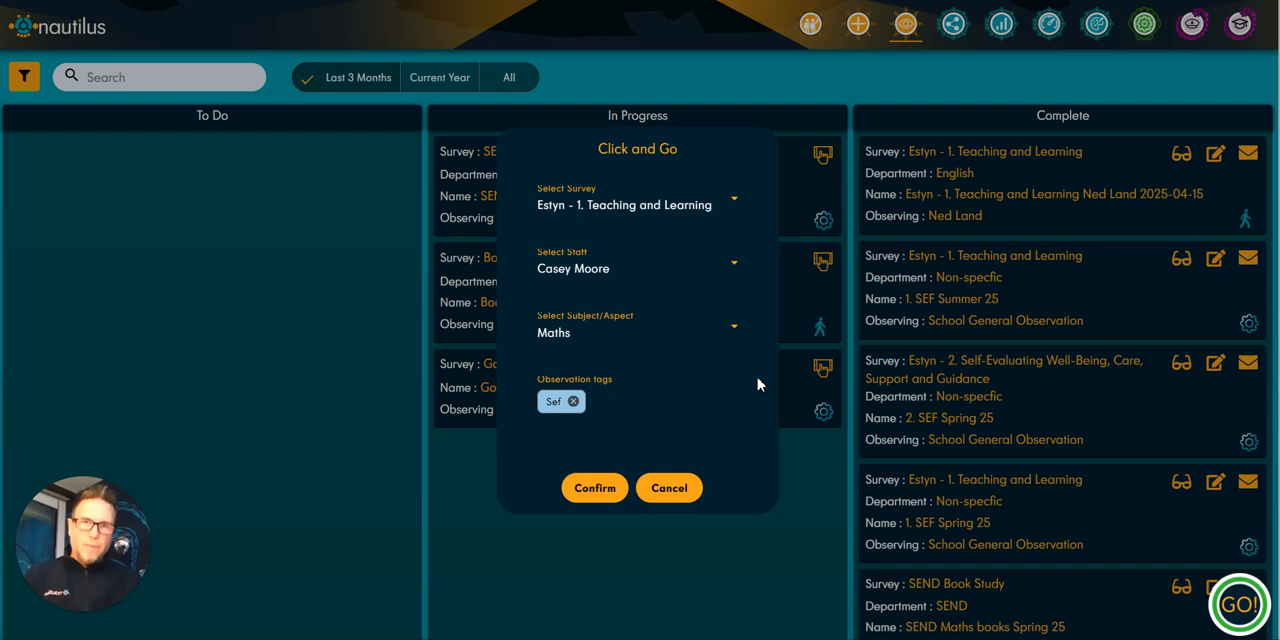
pyautogui.click(594, 491)
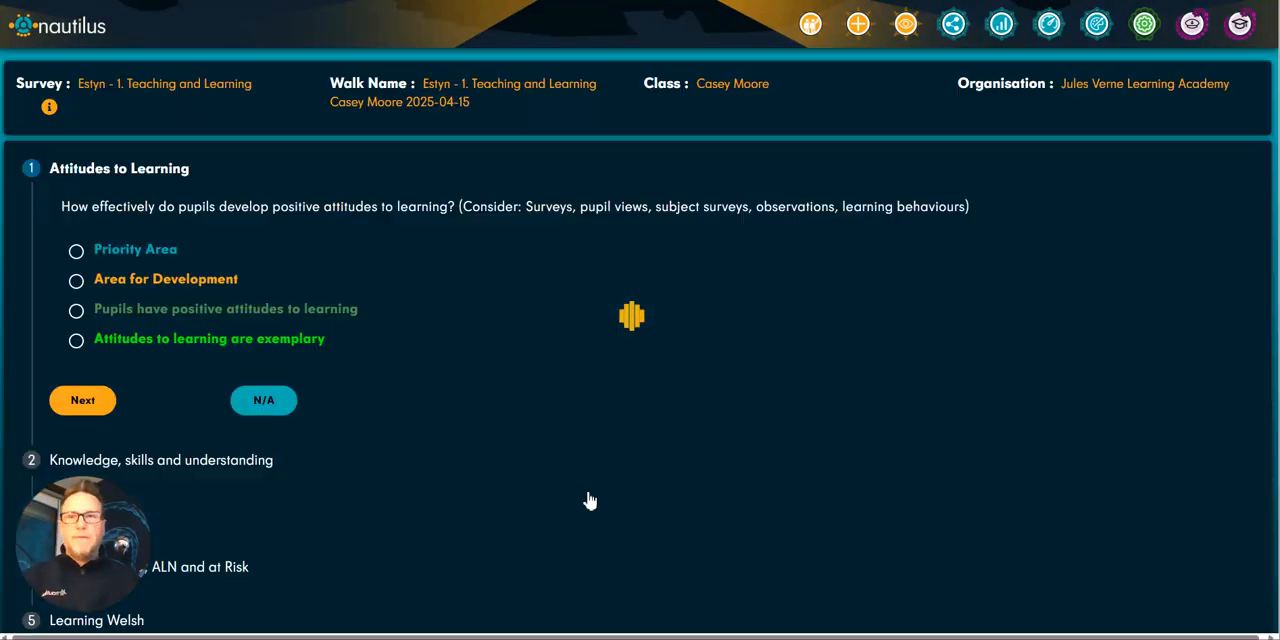
# Step: Rate Attitudes to Learning "Pupils have positive attitudes to learning" and Knowledge, skills and understanding "Pupils effectively acquire knowledge, skills and understanding"
pyautogui.click(222, 310)
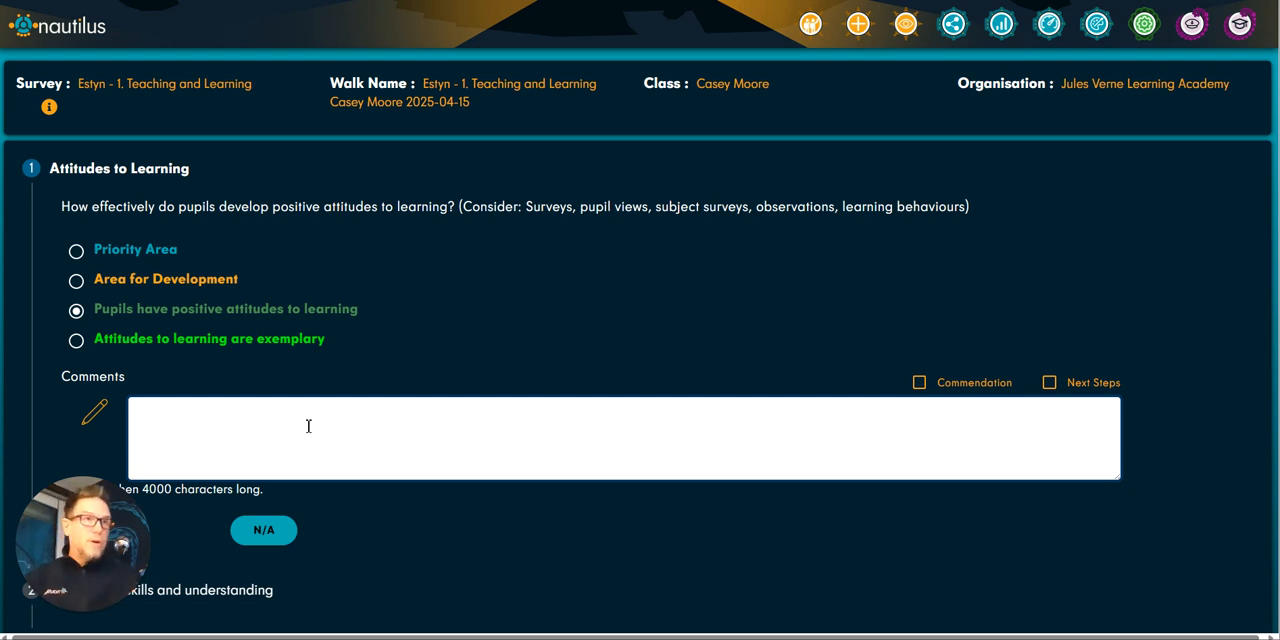
pyautogui.scroll(-2, 415, 522)
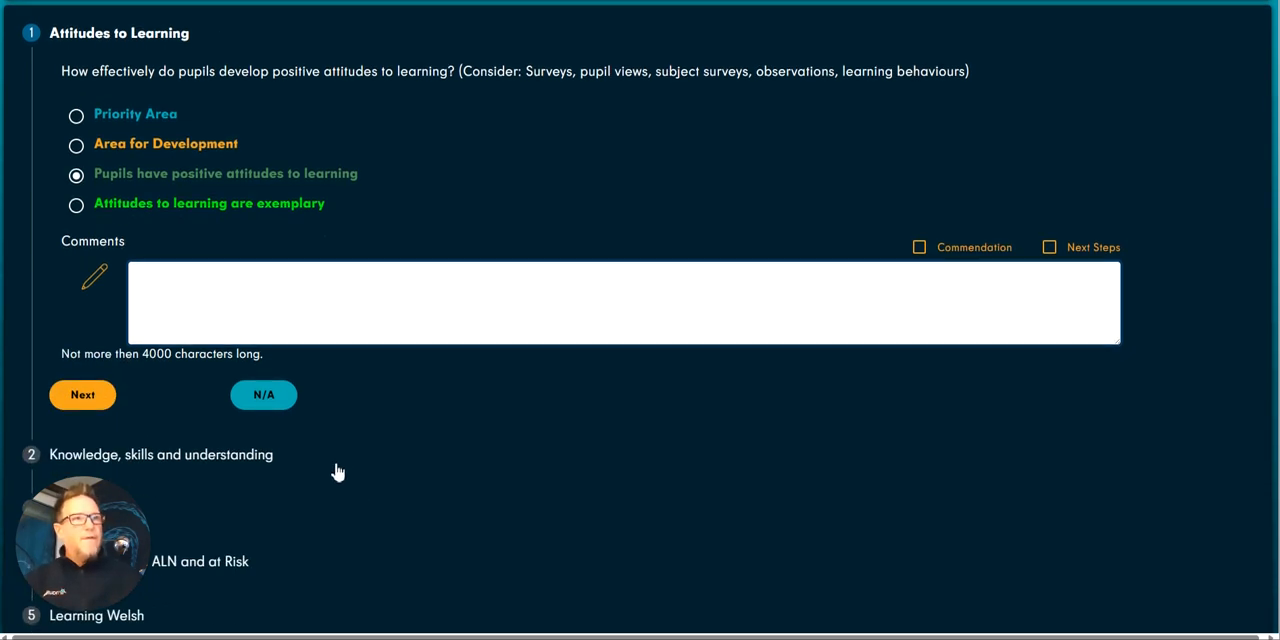
pyautogui.click(335, 466)
pyautogui.click(160, 294)
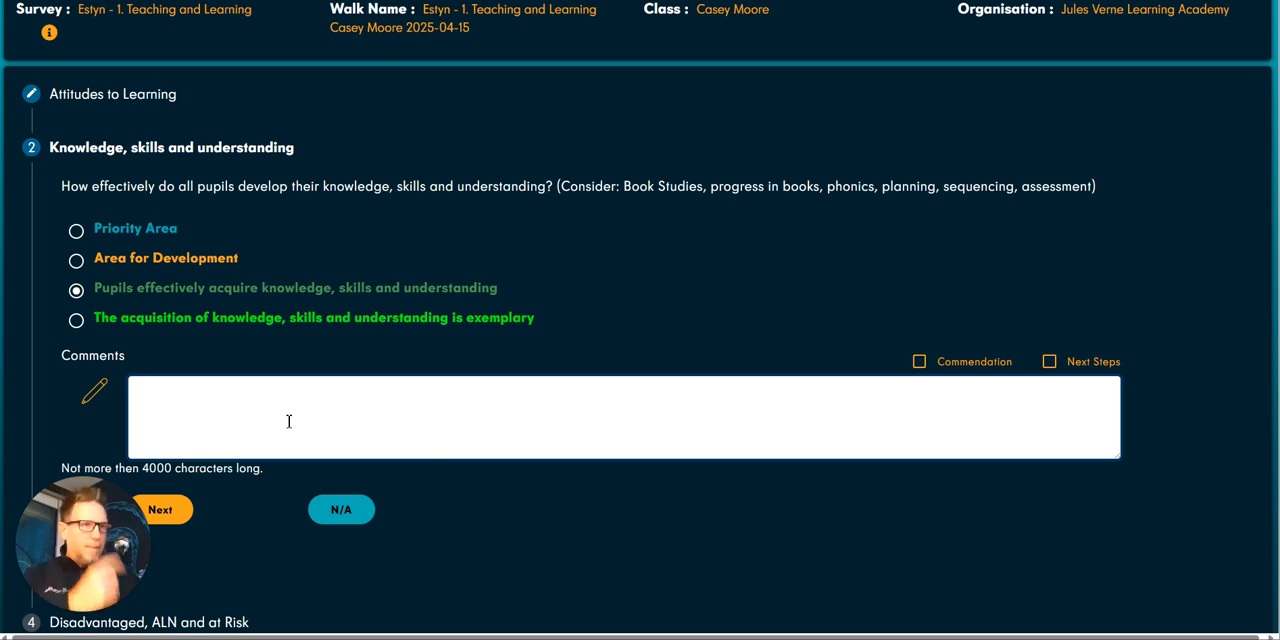
pyautogui.scroll(-2, 546, 543)
pyautogui.click(205, 447)
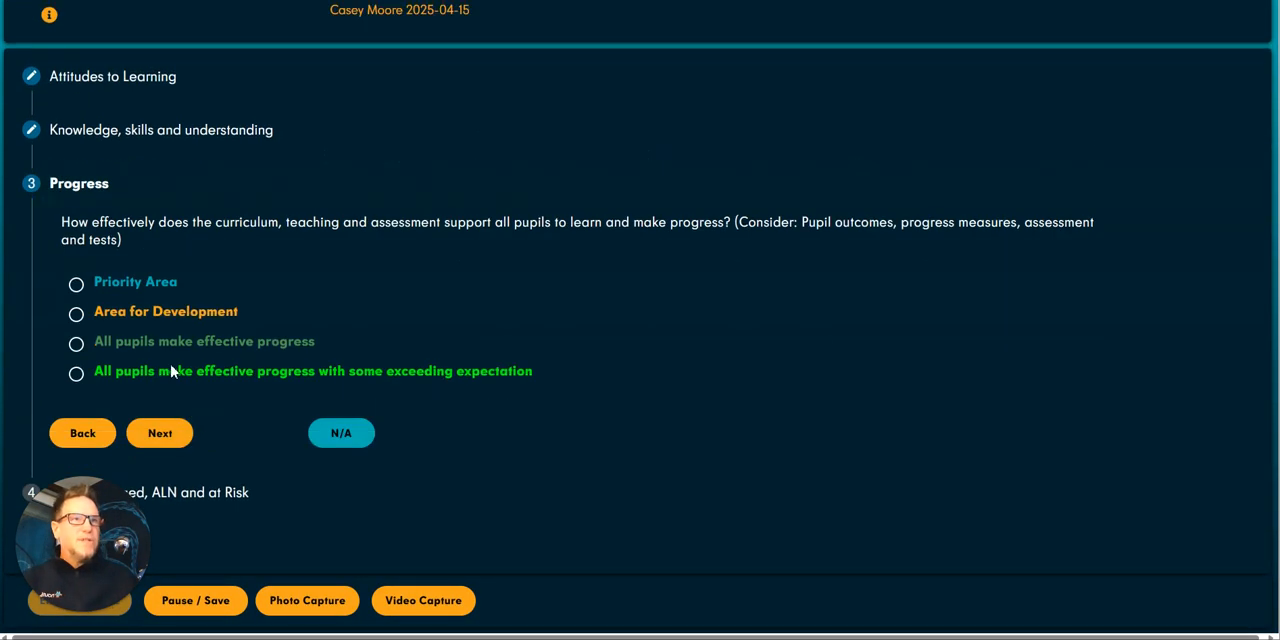
# Step: Rate Progress "All pupils make effective progress" and Disadvantaged, ALN and at Risk "Progress from individual starting points is exemplary"
pyautogui.click(166, 346)
pyautogui.scroll(-2, 554, 443)
pyautogui.click(178, 436)
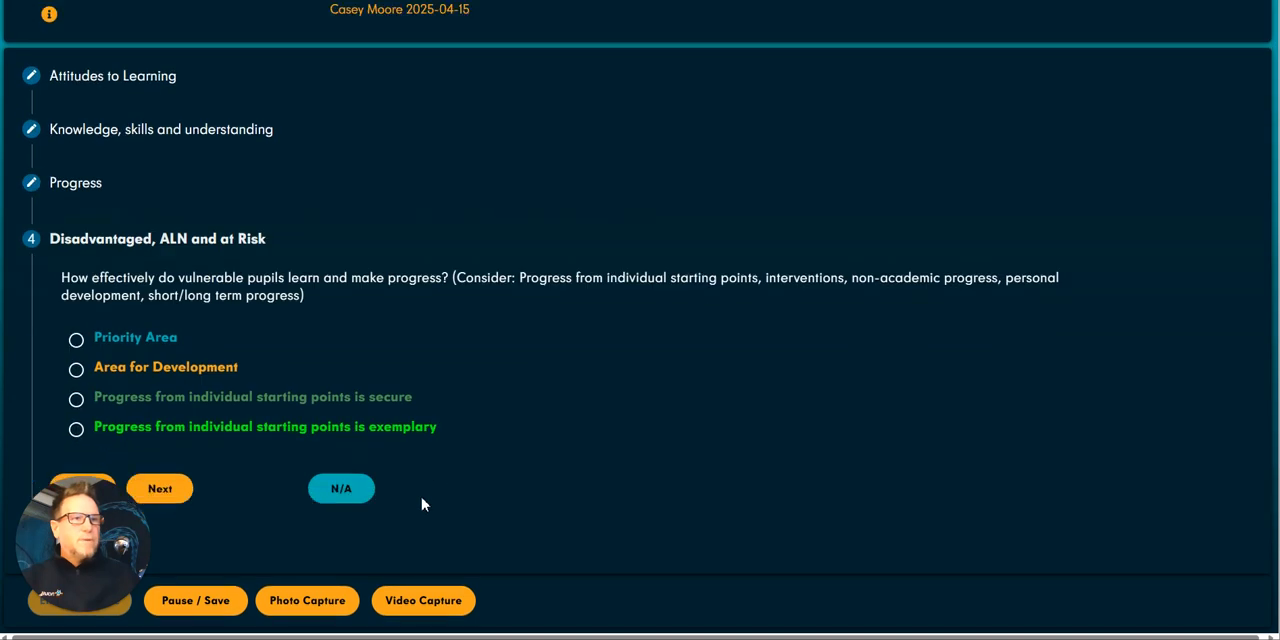
pyautogui.click(218, 428)
pyautogui.scroll(-2, 494, 437)
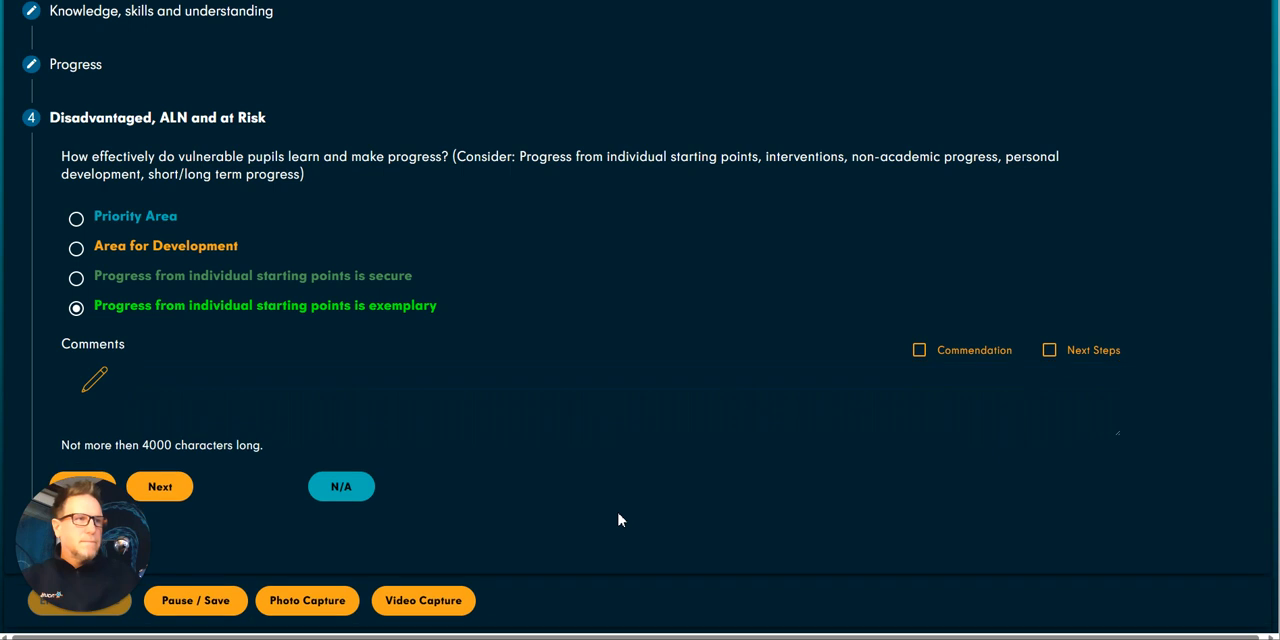
pyautogui.click(160, 486)
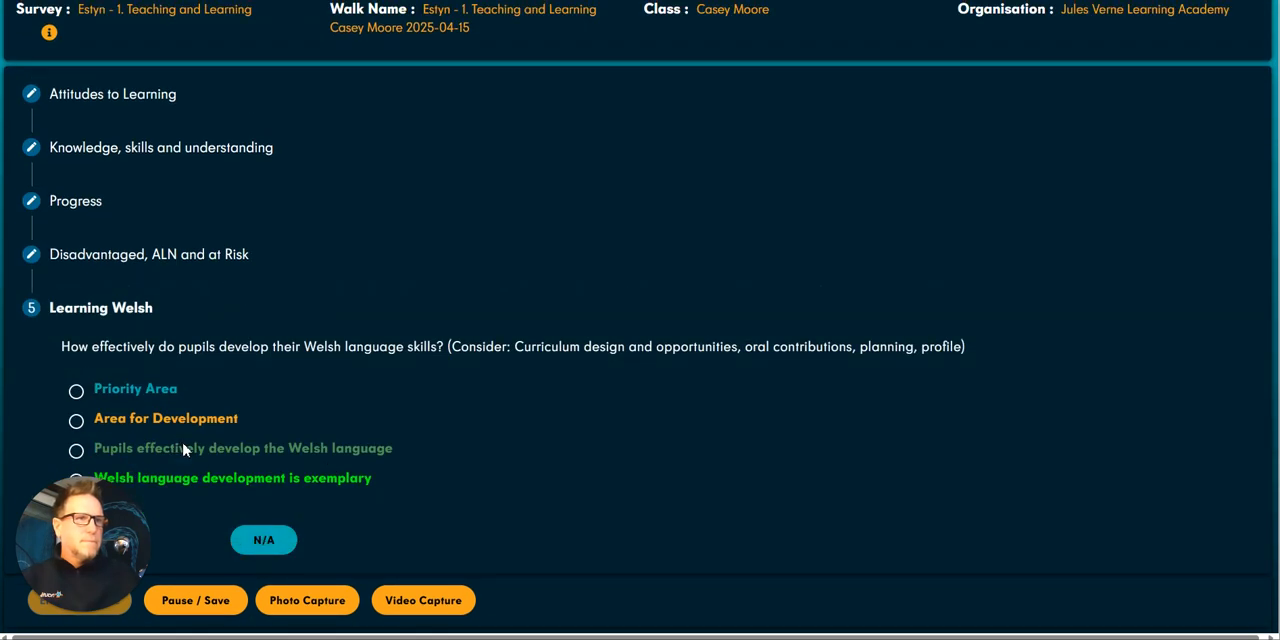
# Step: Rate Learning Welsh "Pupils effectively develop the Welsh language" and submit the finished observation
pyautogui.click(192, 455)
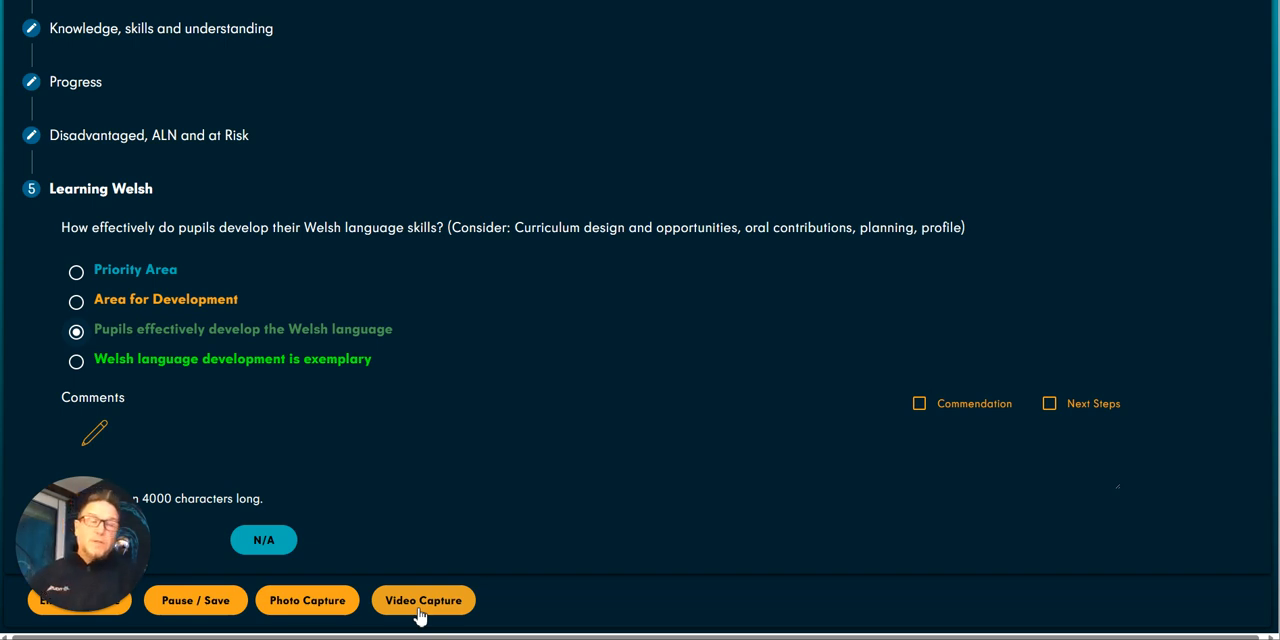
pyautogui.moveTo(133, 608)
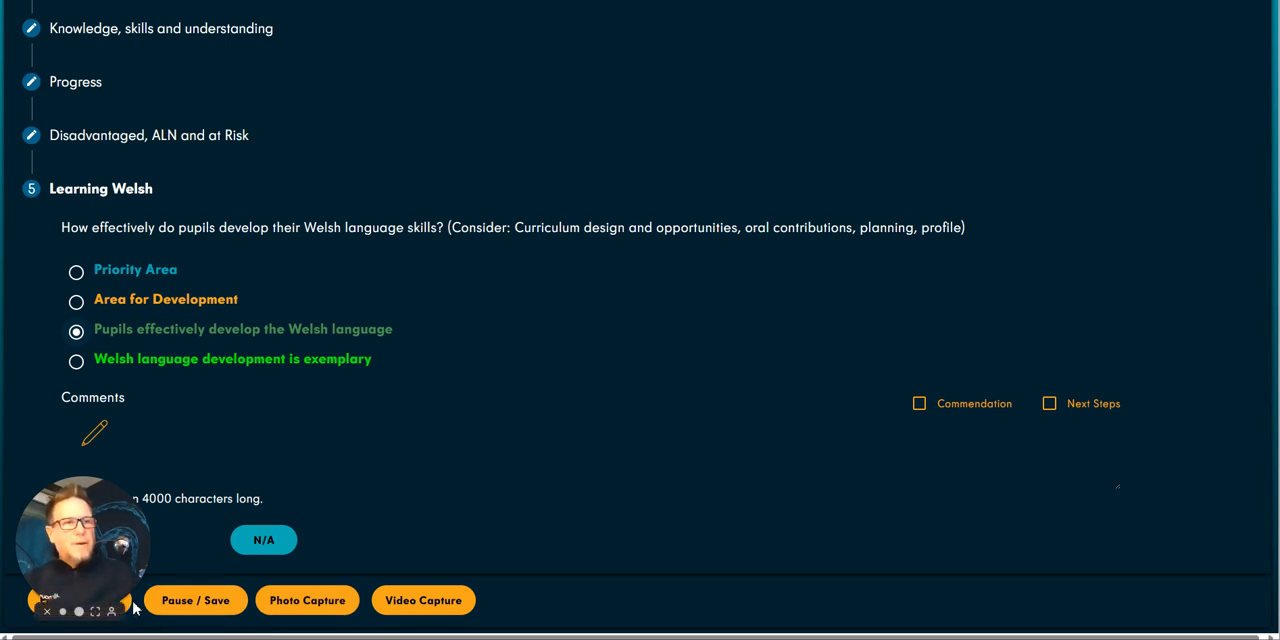
pyautogui.moveTo(96, 541); pyautogui.dragTo(119, 449)
pyautogui.click(86, 602)
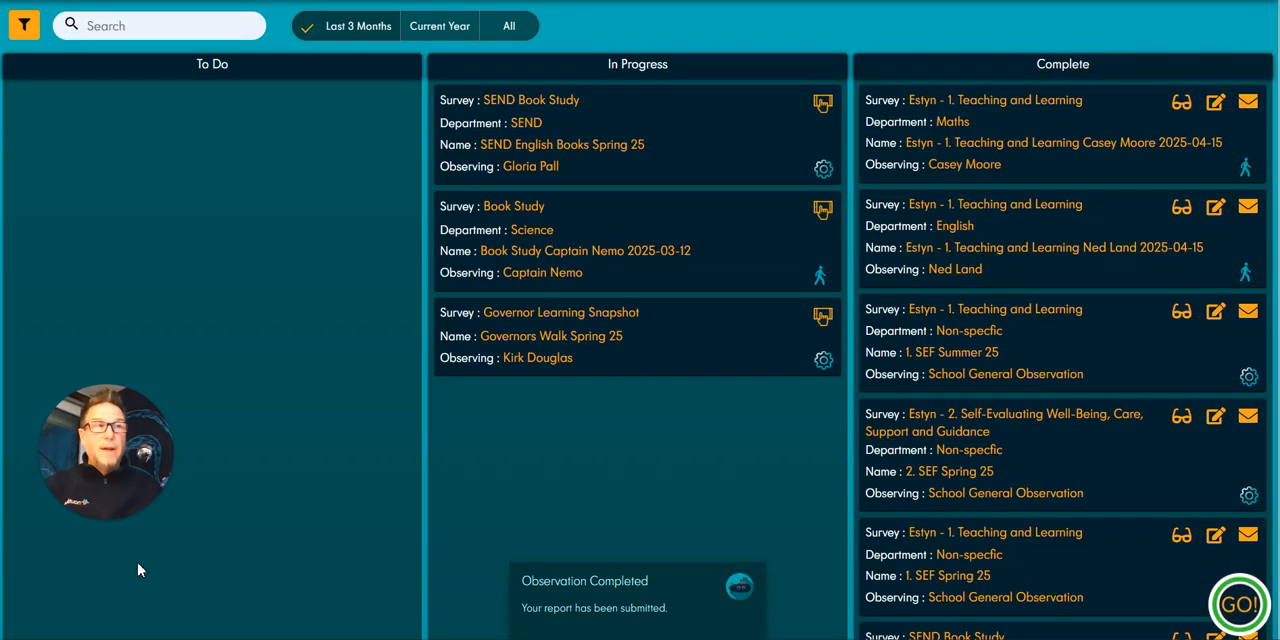
# Step: Open the school dashboard and filter it by the SEF observation tag
pyautogui.scroll(1, 600, 540)
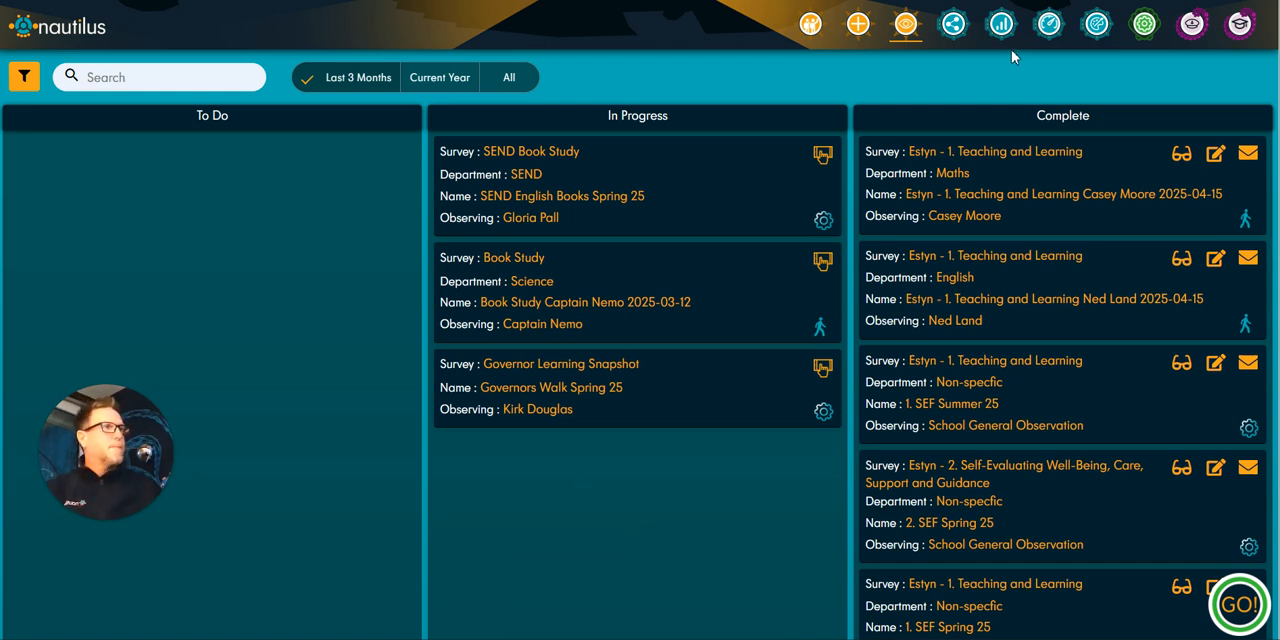
pyautogui.click(1049, 28)
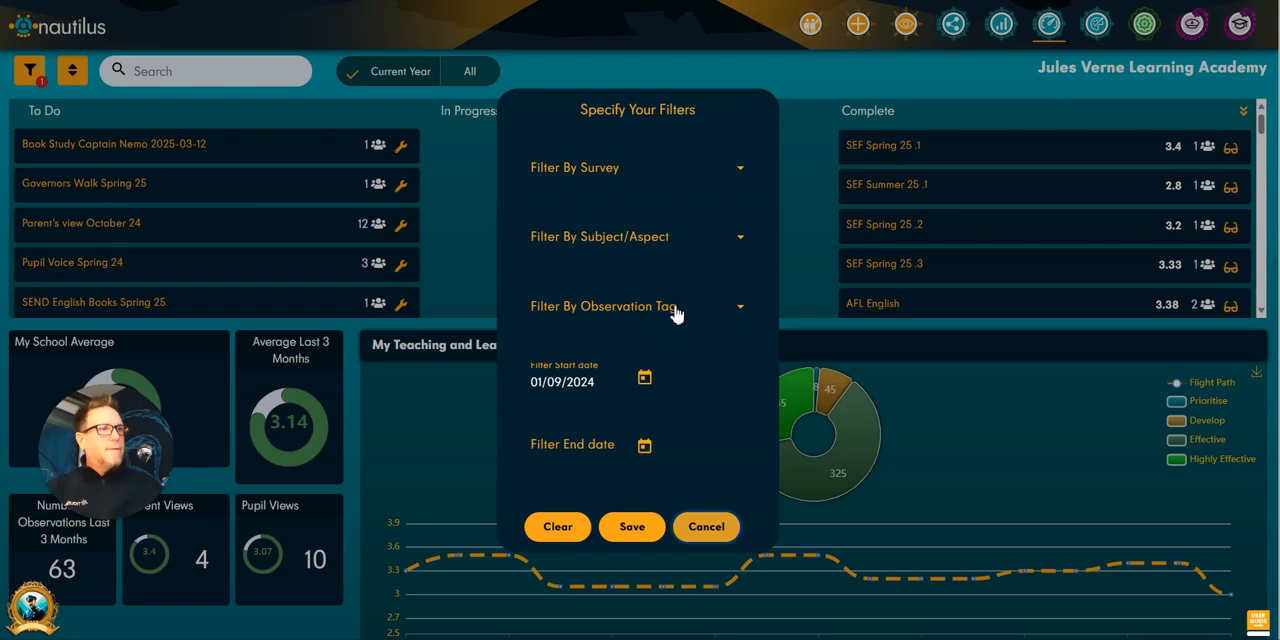
pyautogui.click(674, 310)
pyautogui.scroll(-3, 688, 410)
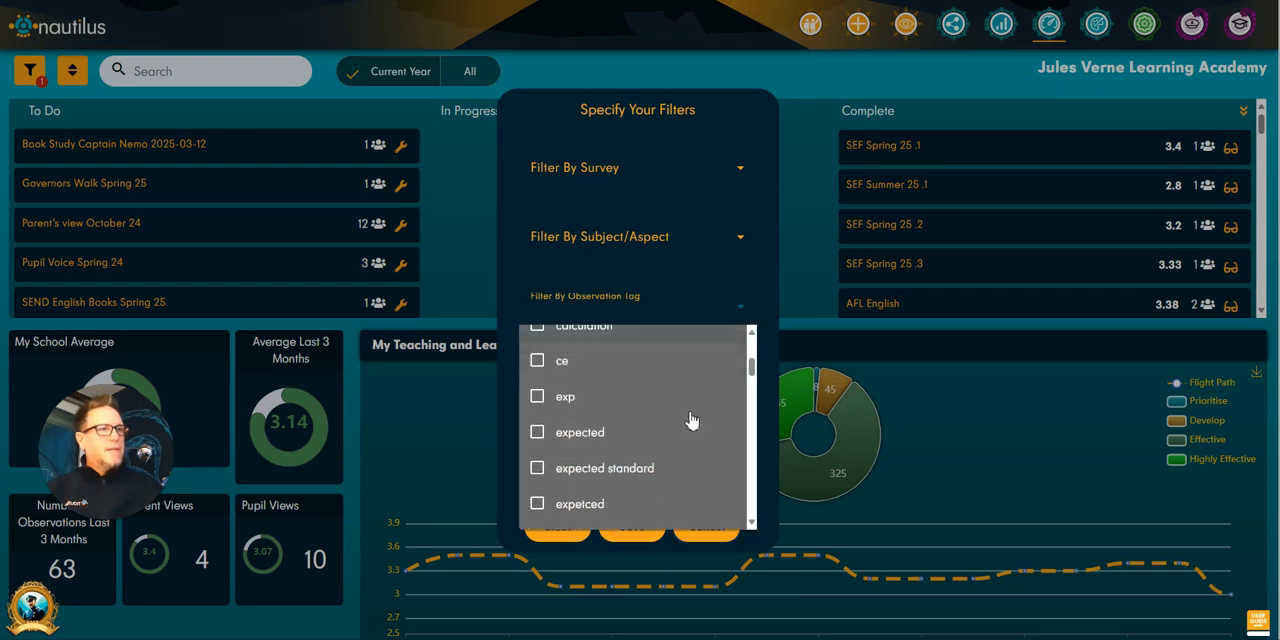
pyautogui.scroll(-10, 690, 420)
pyautogui.scroll(-6, 692, 417)
pyautogui.click(558, 342)
pyautogui.click(776, 321)
pyautogui.click(632, 527)
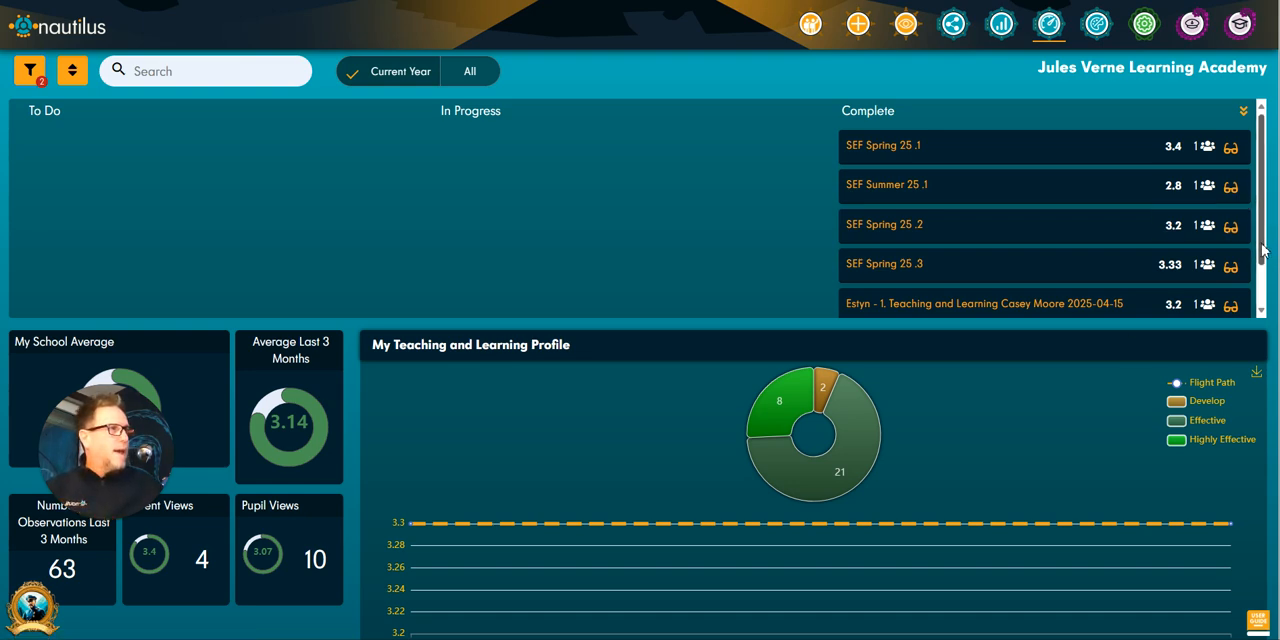
# Step: Examine the Outcomes By Evaluation chart for the three Estyn surveys on the filtered dashboard
pyautogui.scroll(-1, 1262, 250)
pyautogui.scroll(-5, 706, 445)
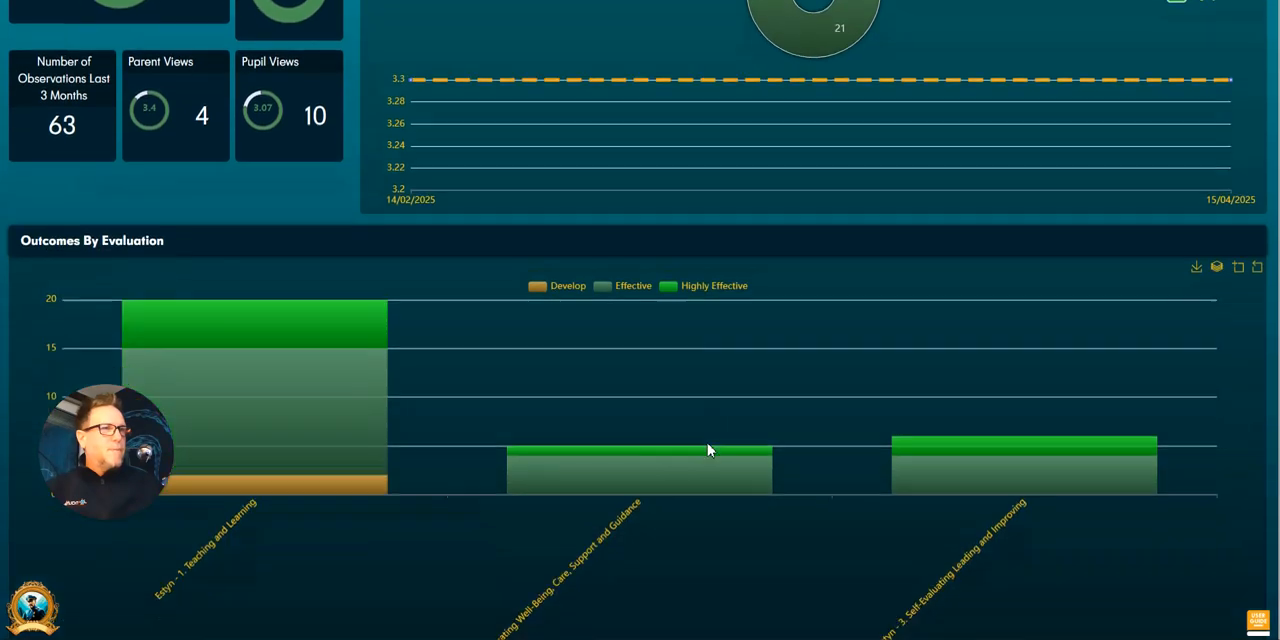
pyautogui.scroll(-1, 312, 408)
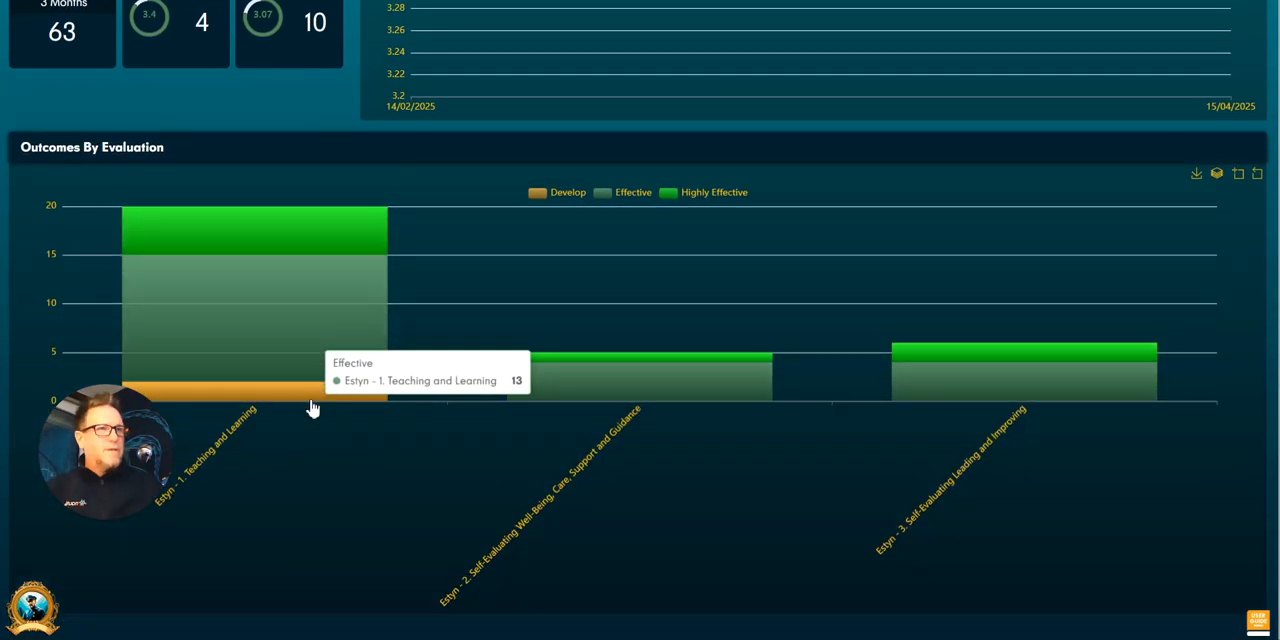
# Step: View the Develop, Effective and Highly Effective outcomes in turn in the Outcomes By Evaluation chart, and restore all three ratings
pyautogui.click(690, 195)
pyautogui.click(632, 195)
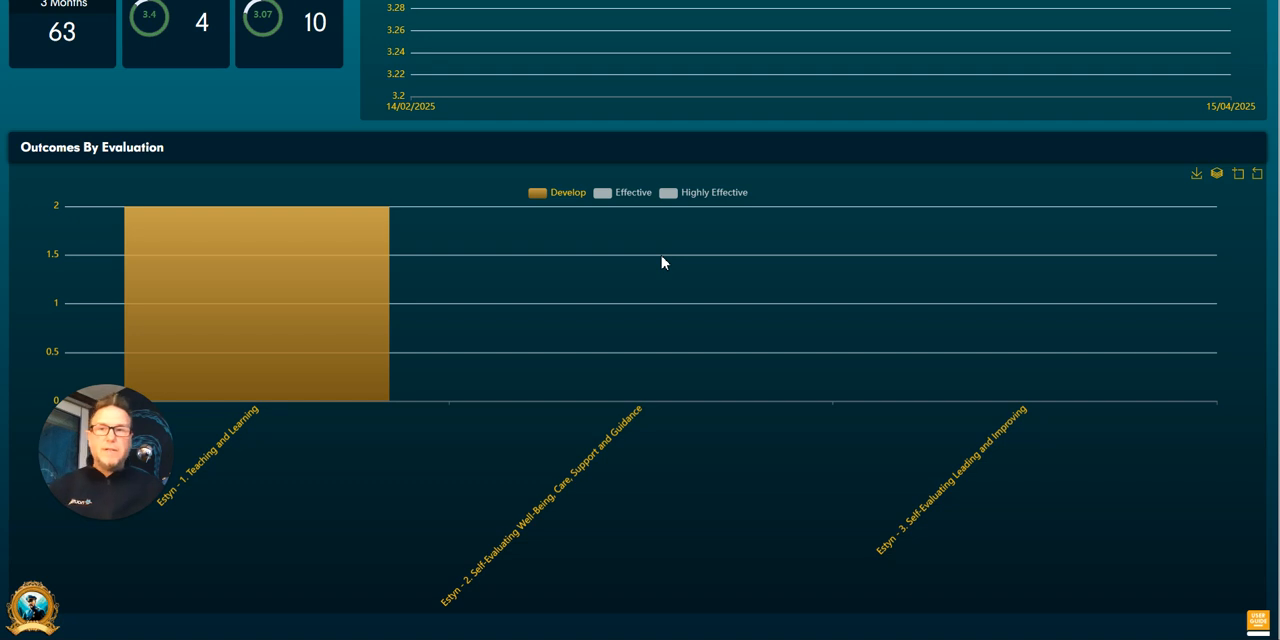
pyautogui.click(568, 195)
pyautogui.click(632, 200)
pyautogui.click(706, 200)
pyautogui.click(644, 198)
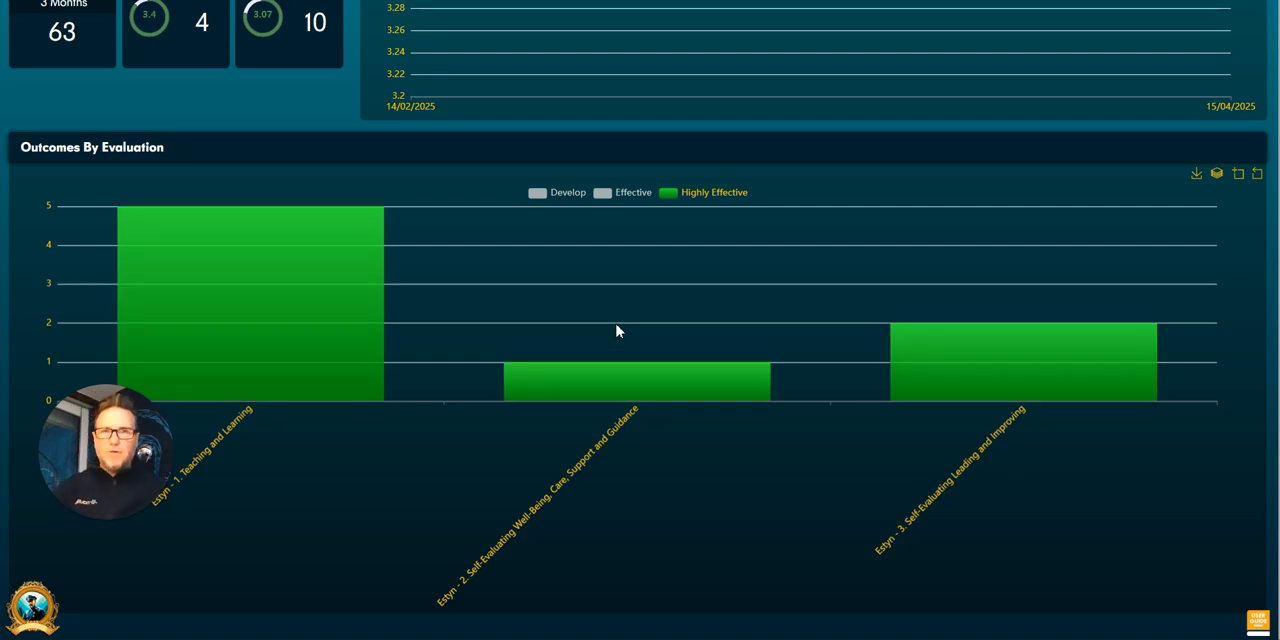
pyautogui.click(625, 196)
pyautogui.click(565, 198)
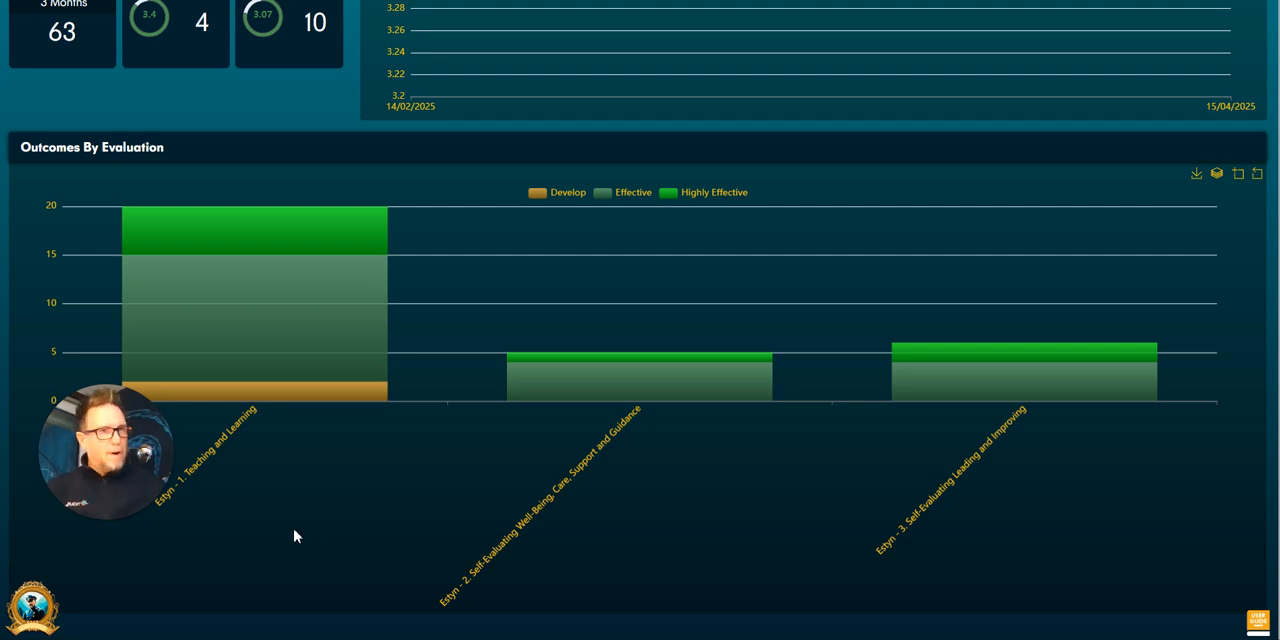
# Step: Replace "my recent learning walks" with "Estyn" in the Ask Nemo summary prompt, generate the summary and review its strengths and development priorities
pyautogui.click(20, 601)
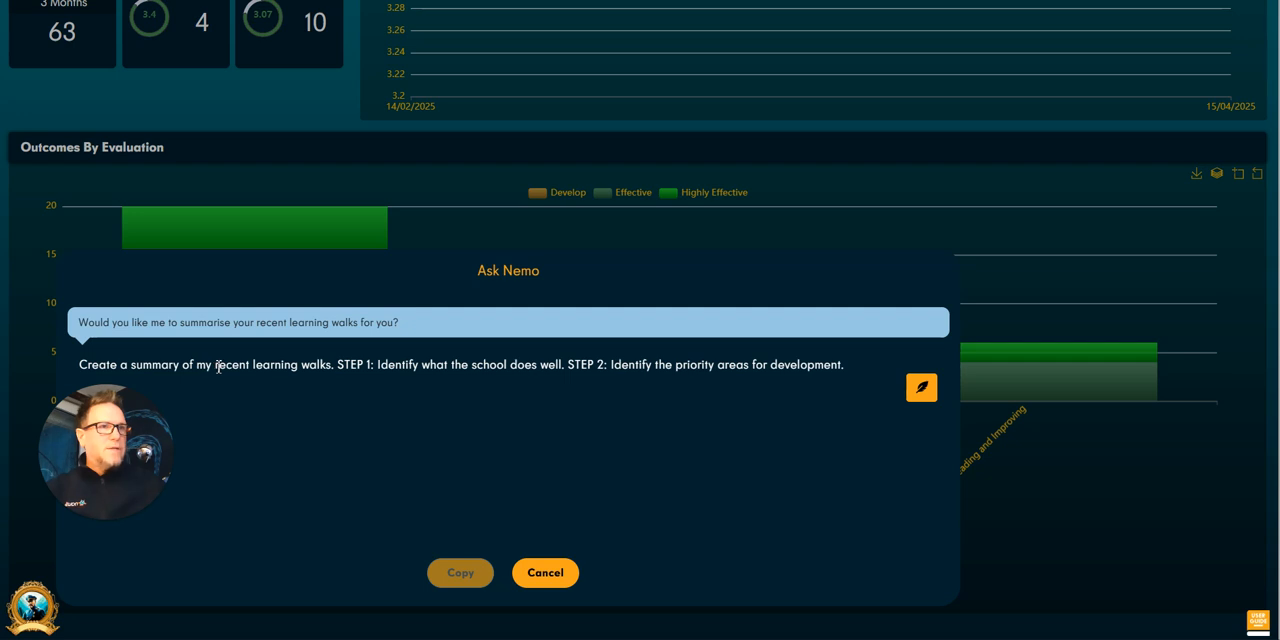
pyautogui.moveTo(198, 368); pyautogui.dragTo(1008, 414)
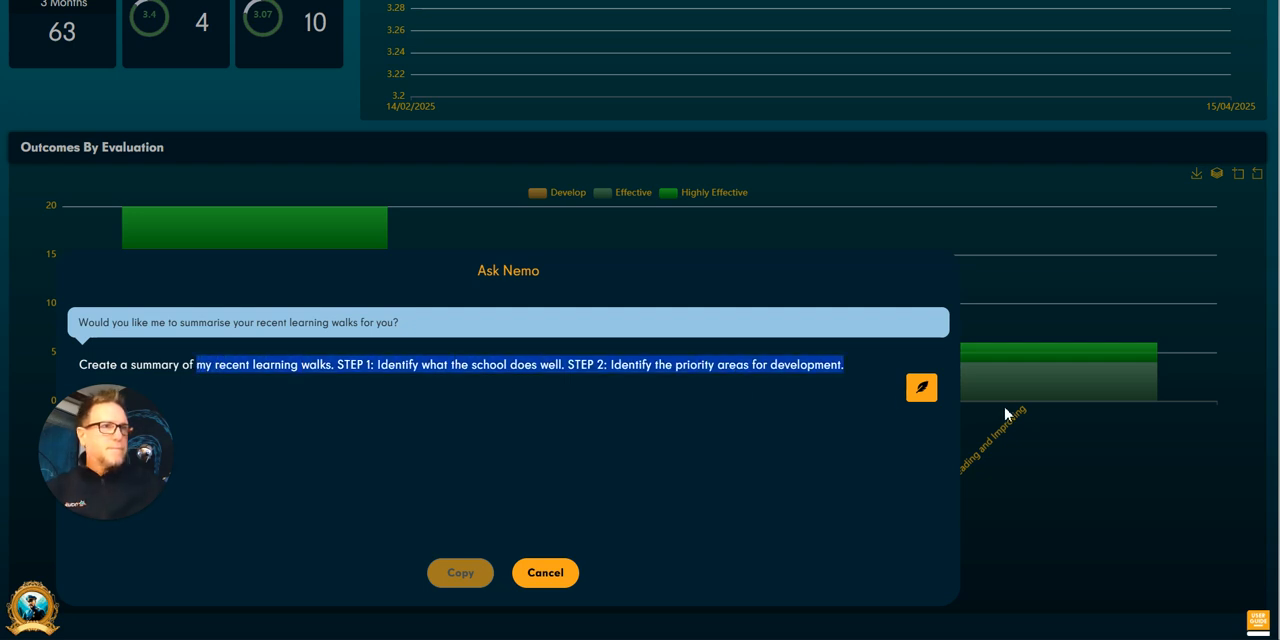
pyautogui.click(155, 329)
pyautogui.moveTo(333, 368); pyautogui.dragTo(200, 370)
pyautogui.write('Estyn')
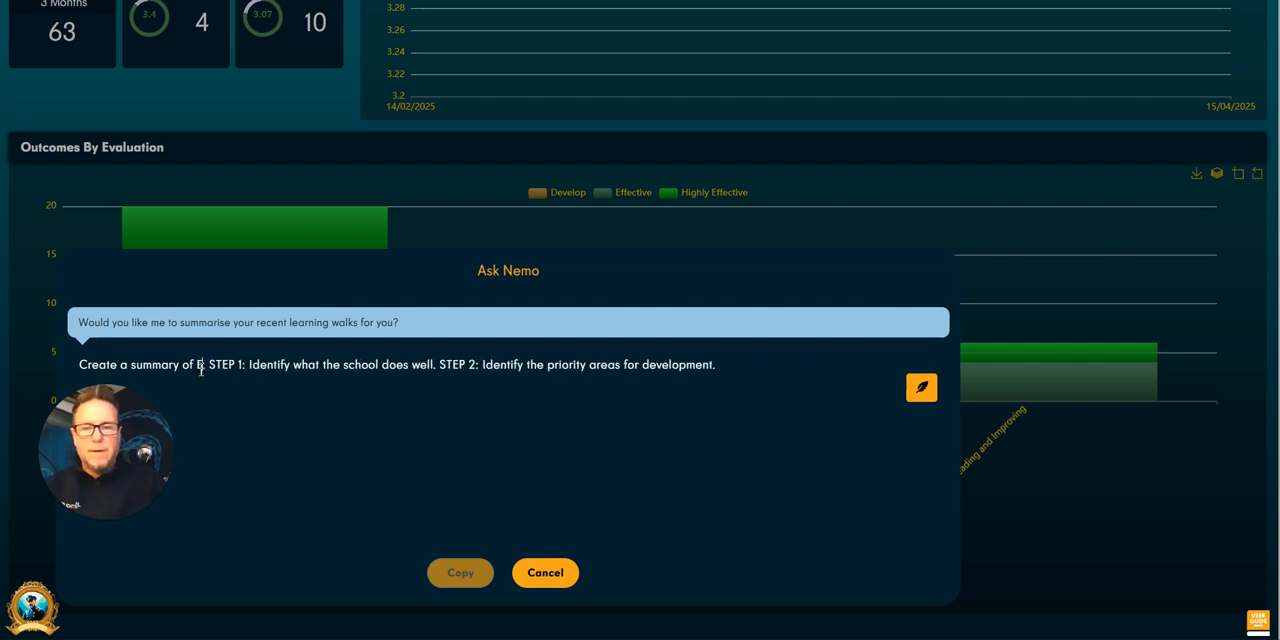
pyautogui.press('Delete')
pyautogui.press('Return')
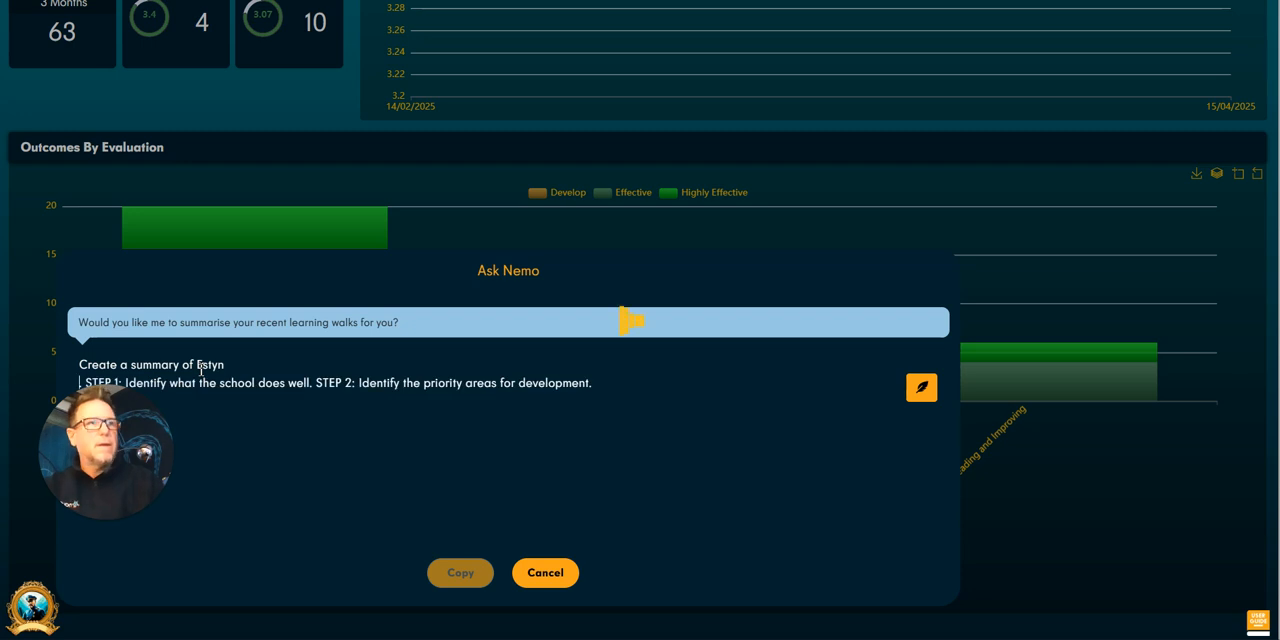
pyautogui.write('.')
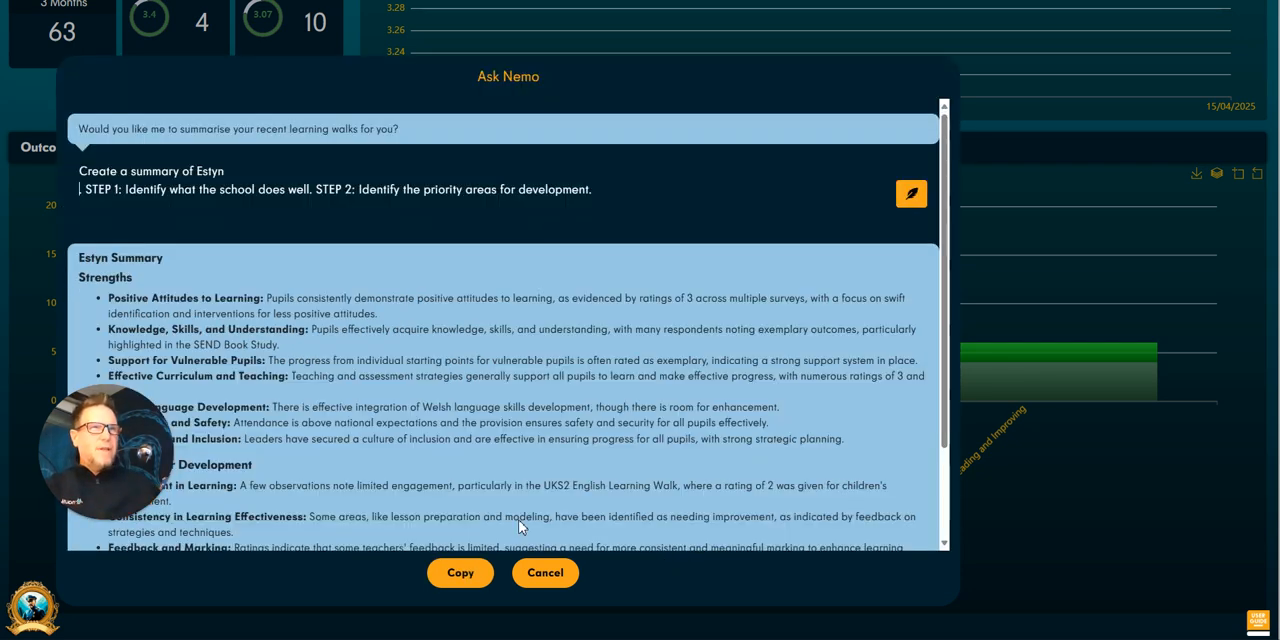
pyautogui.scroll(-2, 400, 393)
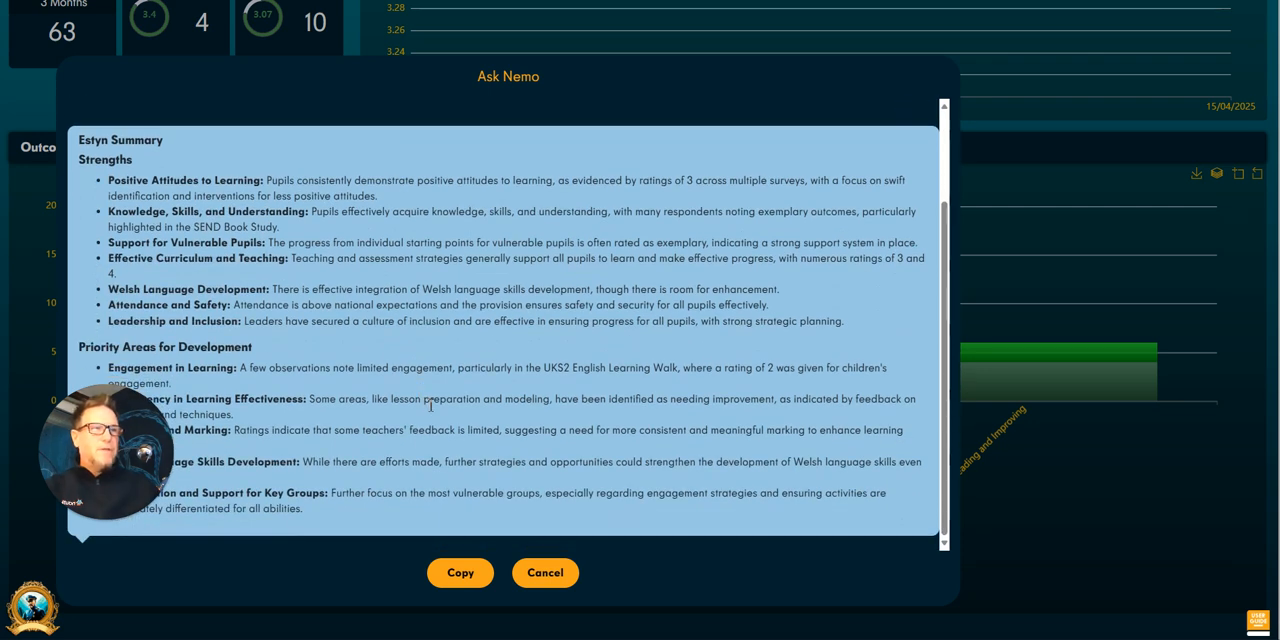